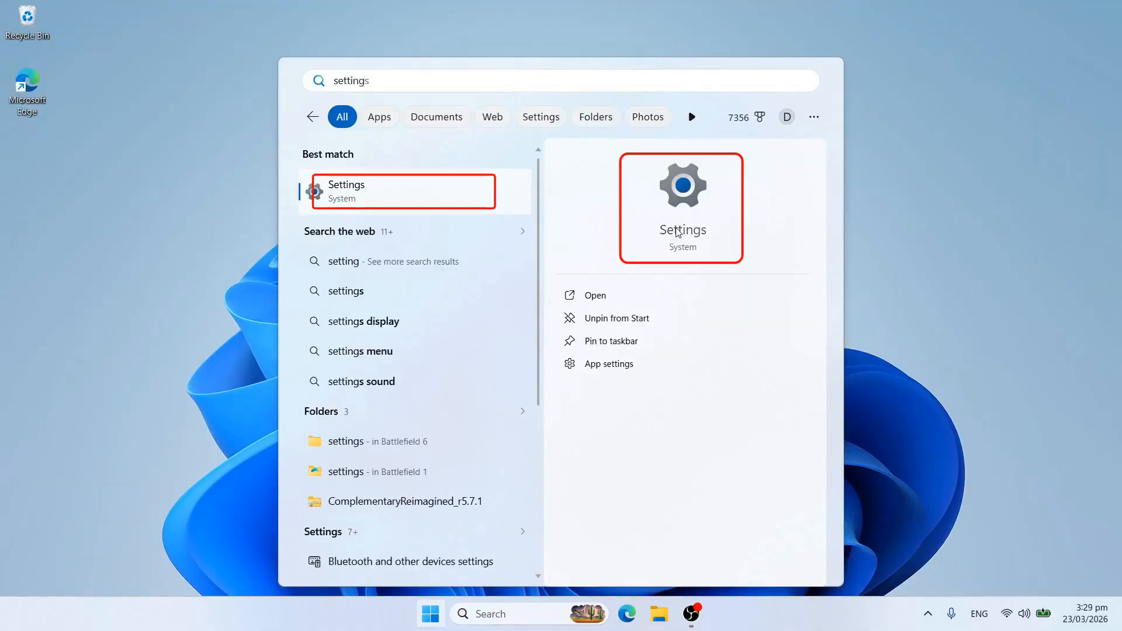
Go to Accounts › Access work or school in Windows Settings.
click(695, 246)
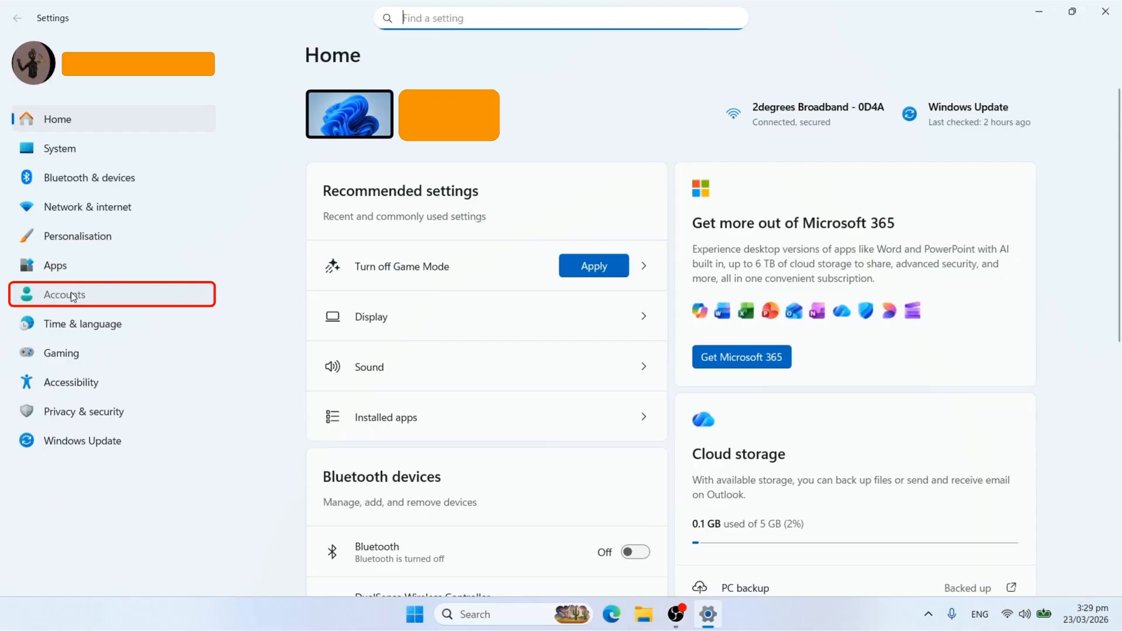
click(73, 297)
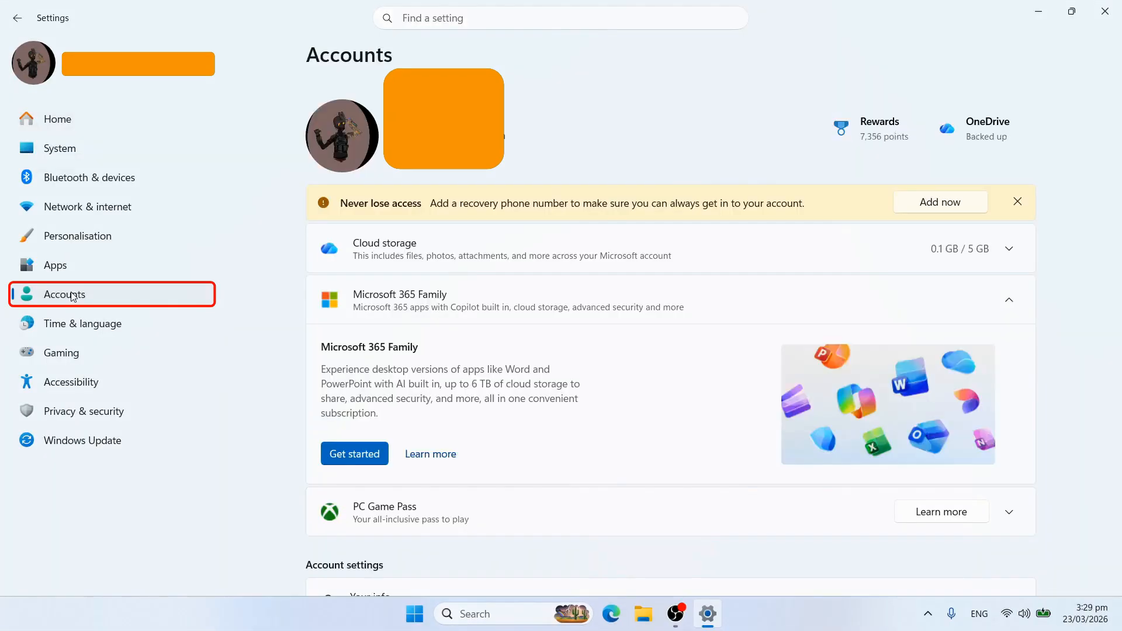
scroll(468, 276, down, 8)
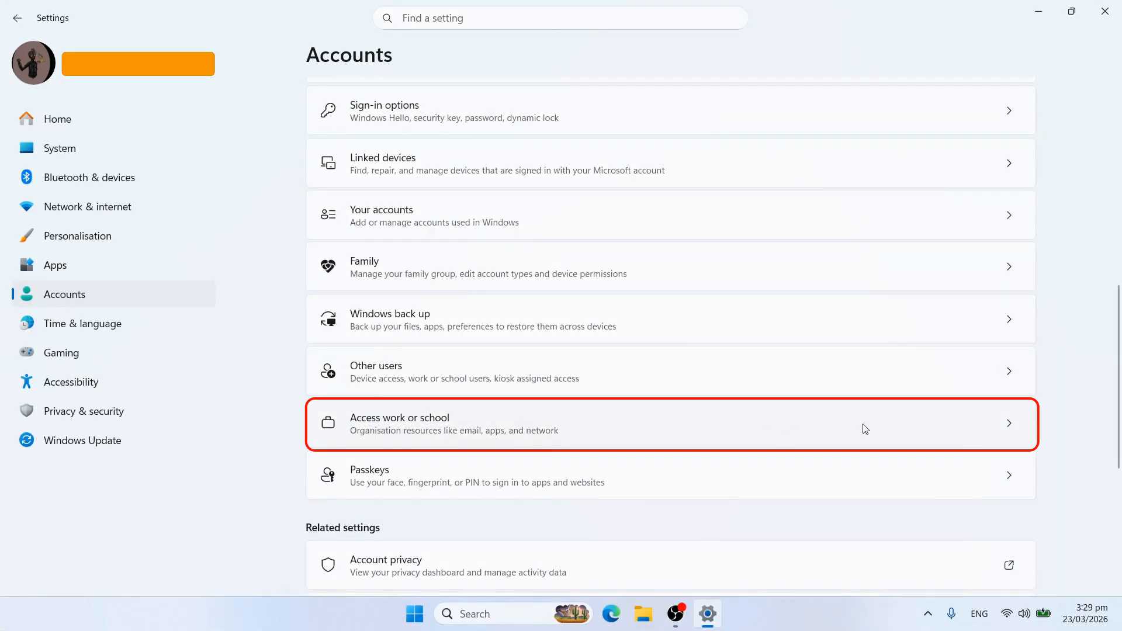
click(1016, 428)
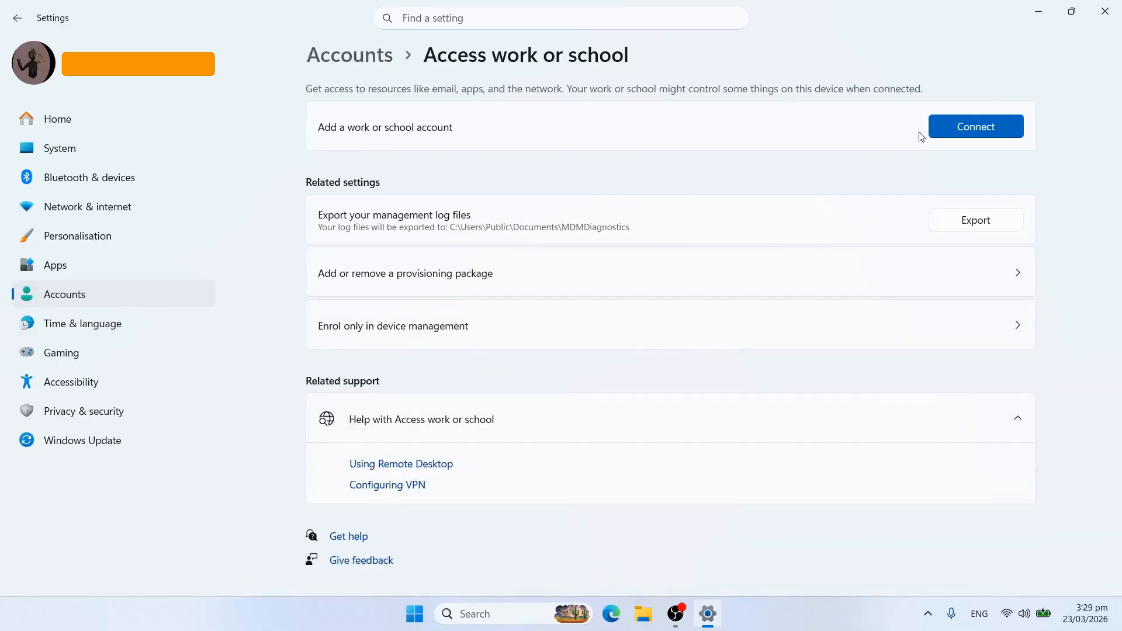
Connect a work account by entering the work e-mail address and the account password.
click(992, 136)
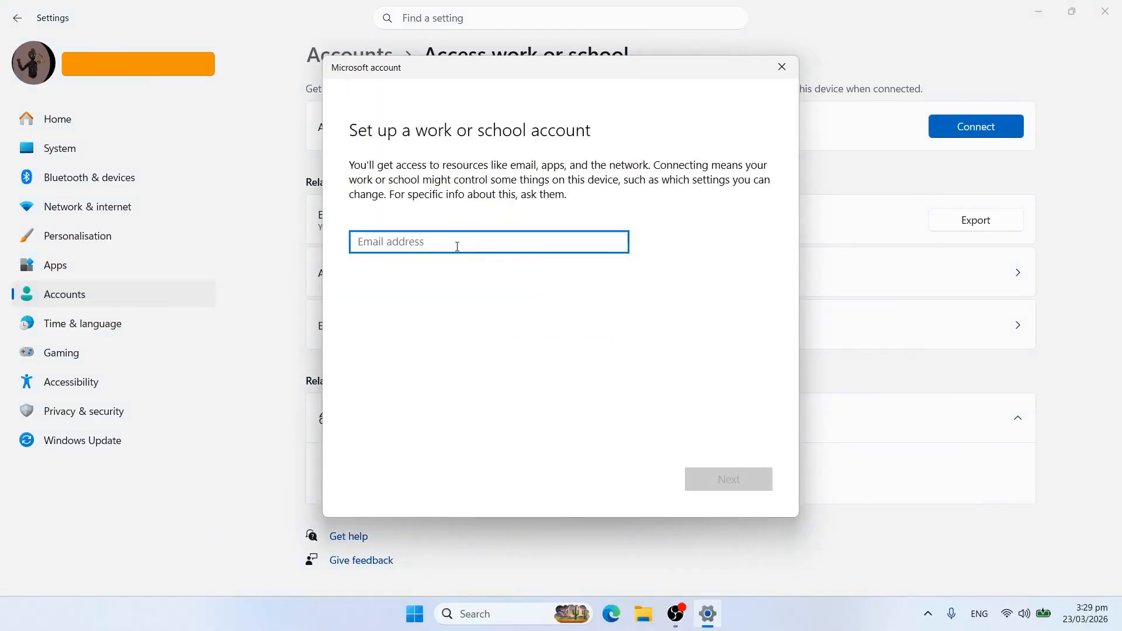
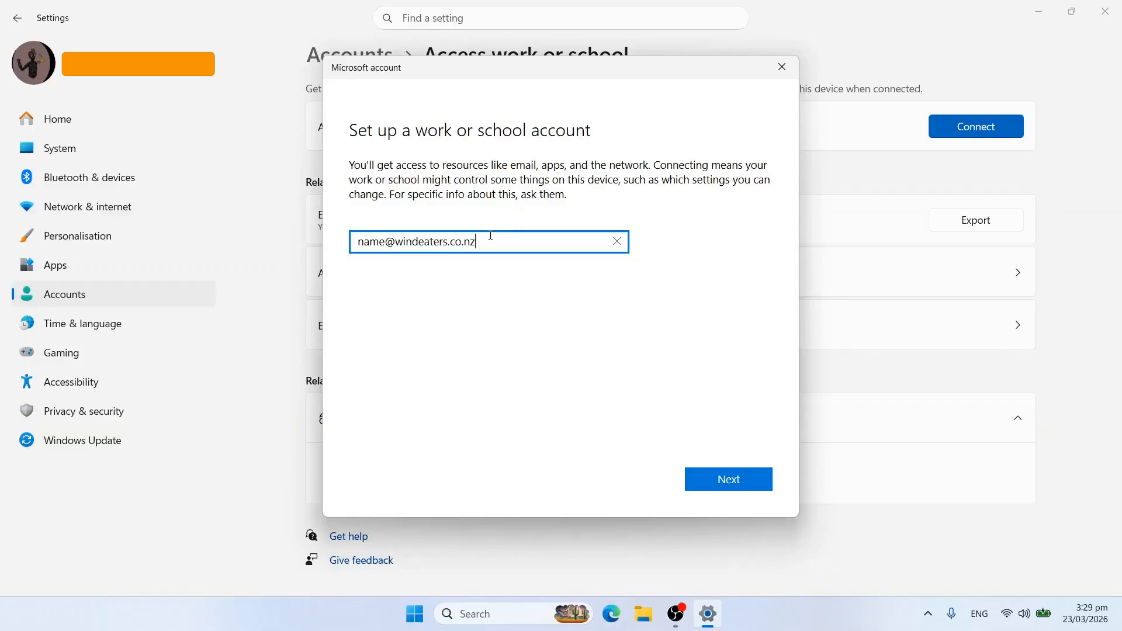
click(741, 485)
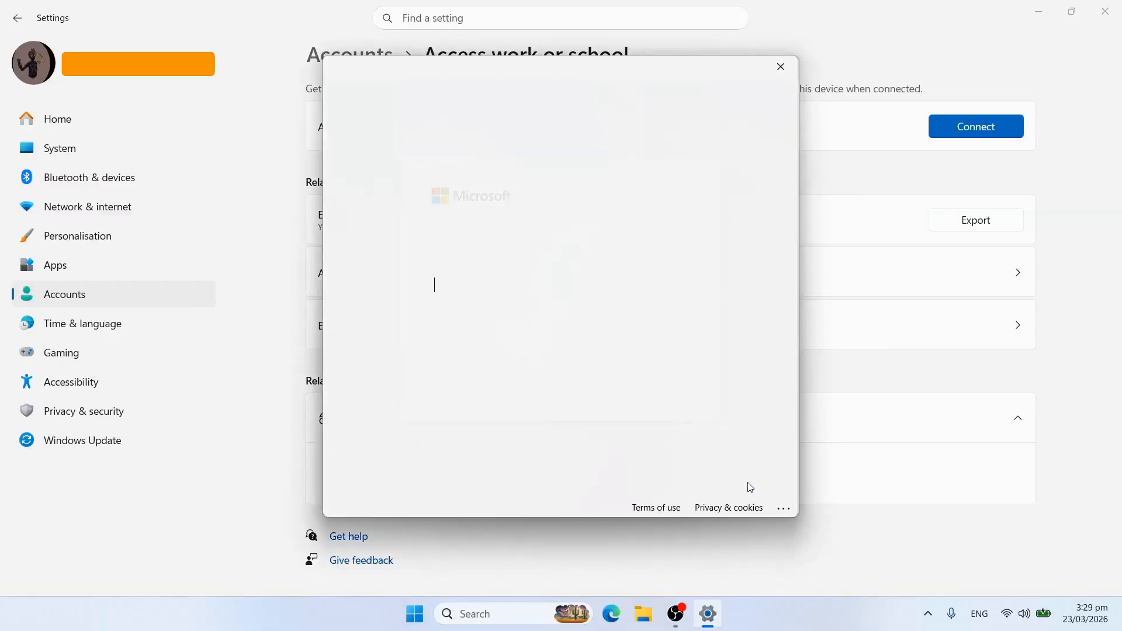
text(******)
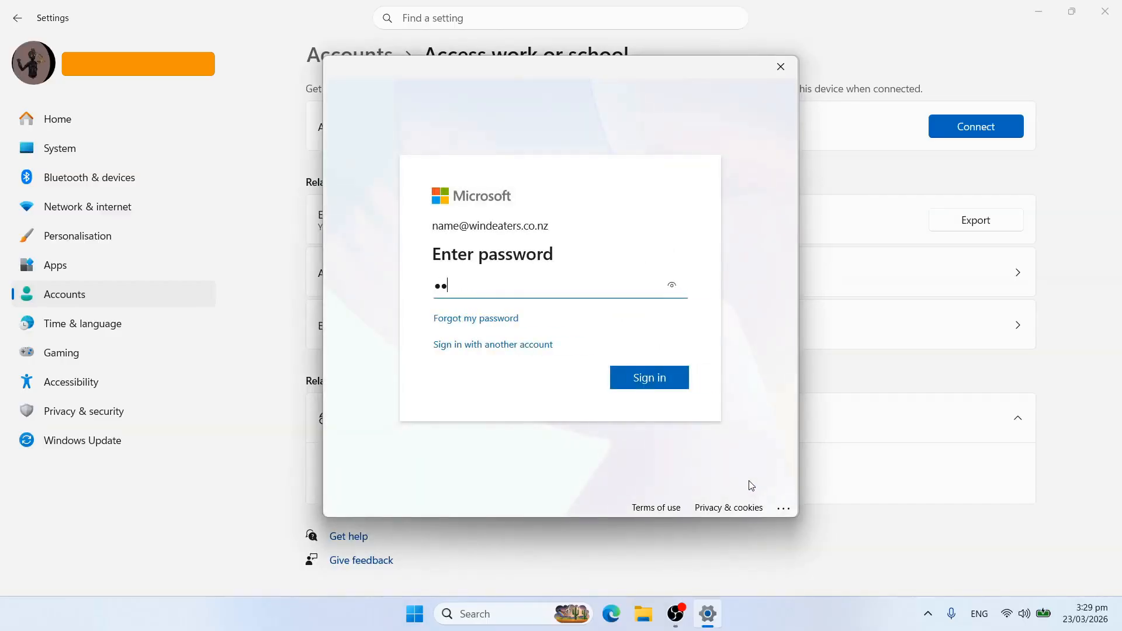
text(*****)
click(659, 386)
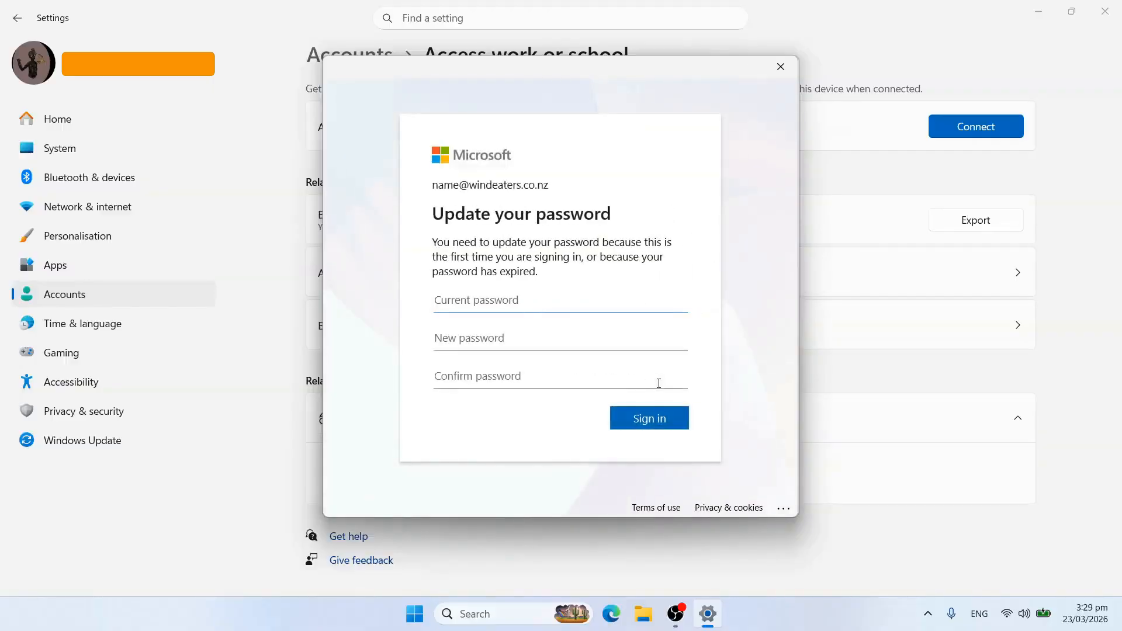
Fill in the current password, new password and its confirmation in the Update your password prompt.
text(•••••••••••)
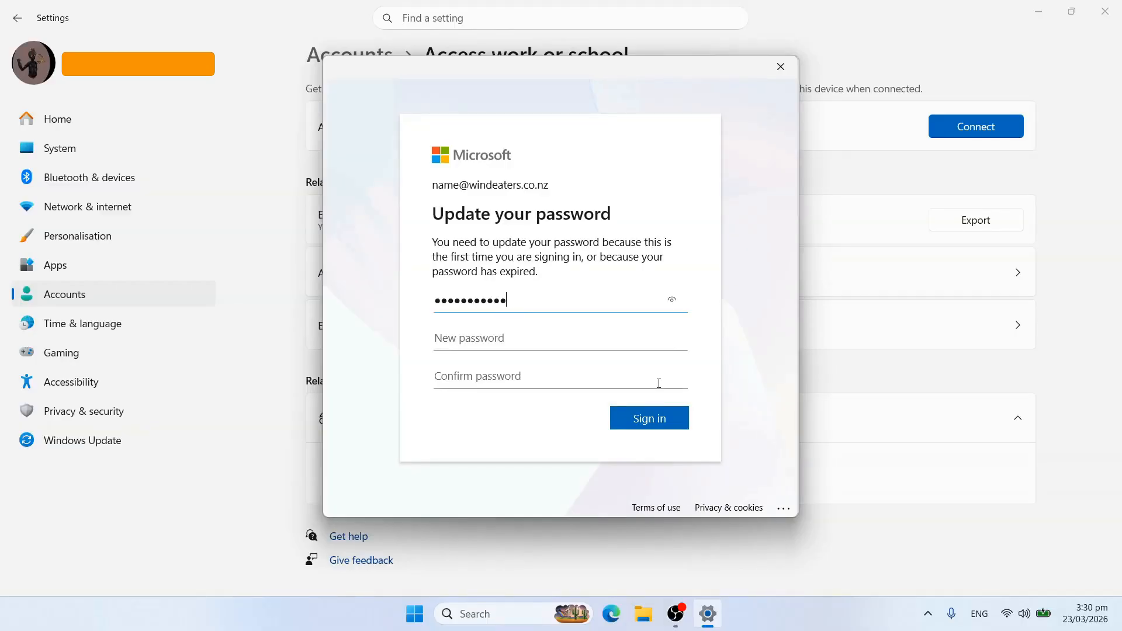
key(Tab)
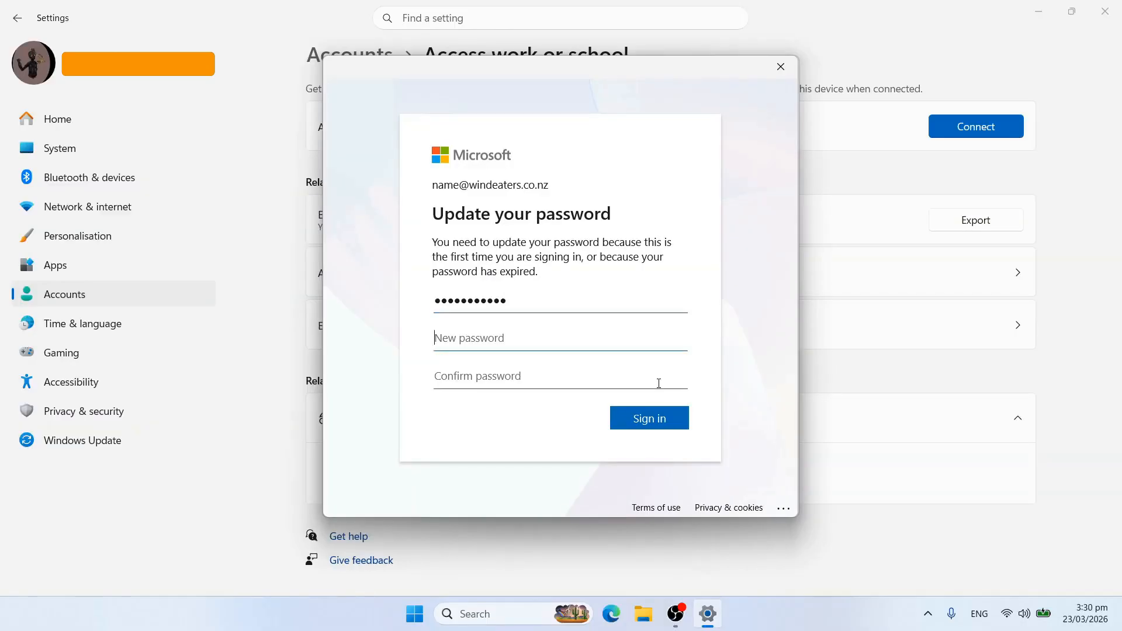
text(•••••••••)
key(Tab)
text(•••••••)
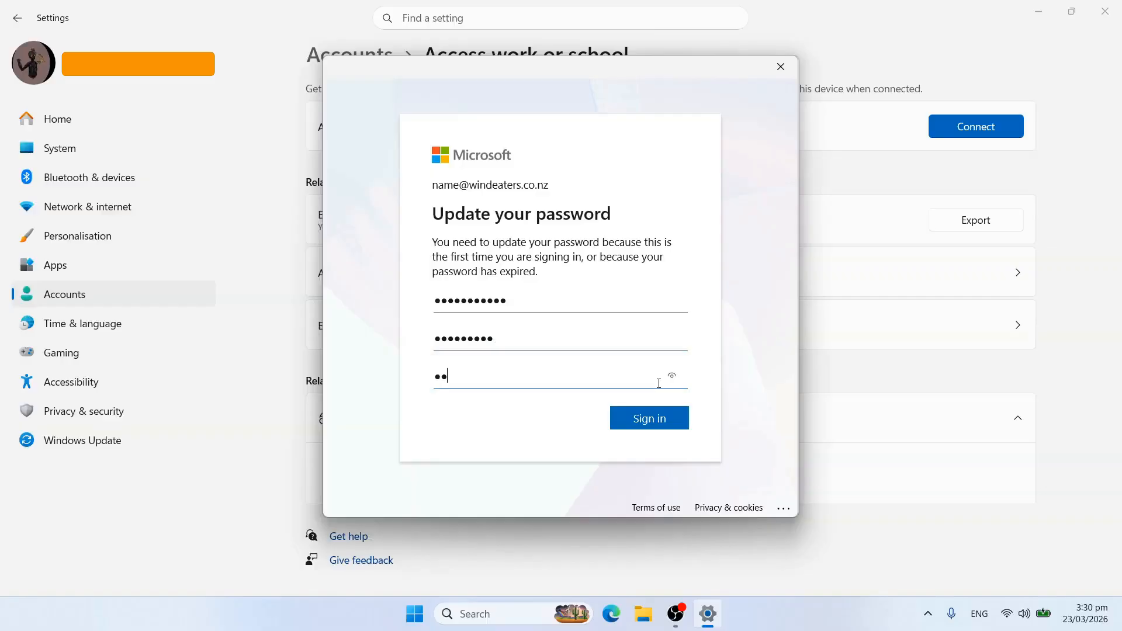
text(••)
Submit the password change, dismiss the Account added confirmation and expand the new work account entry.
click(648, 420)
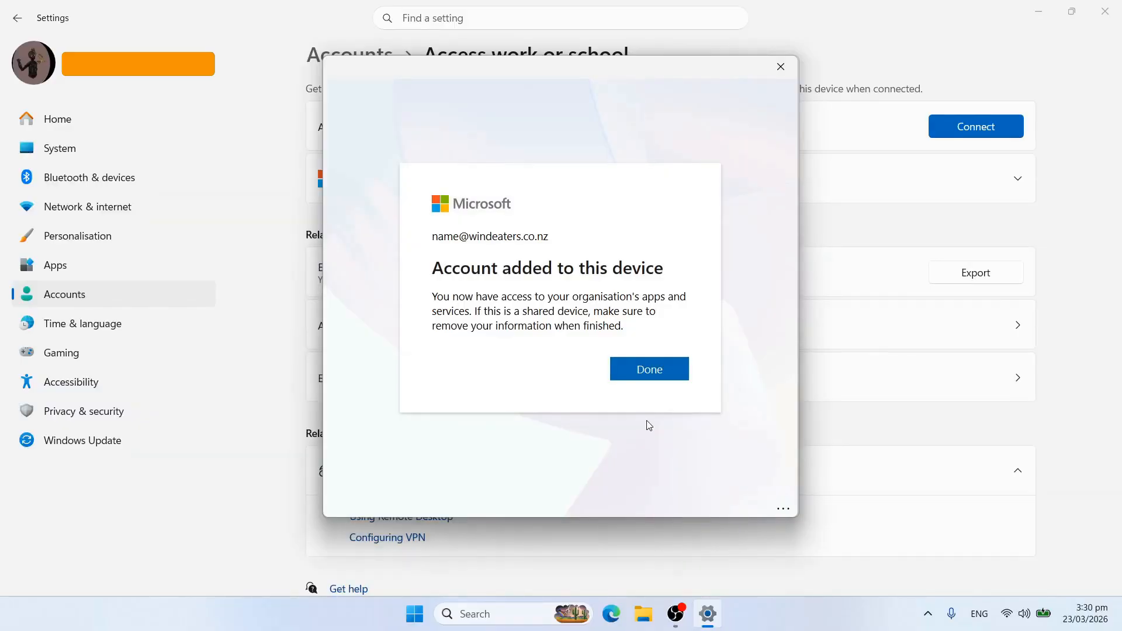
click(653, 374)
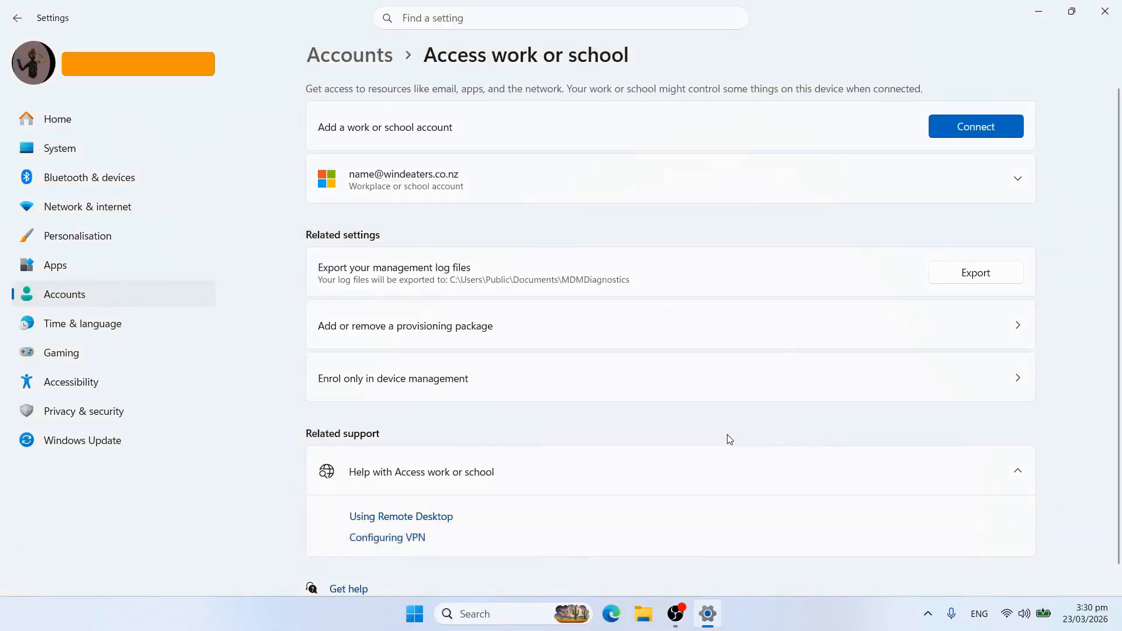
click(1019, 183)
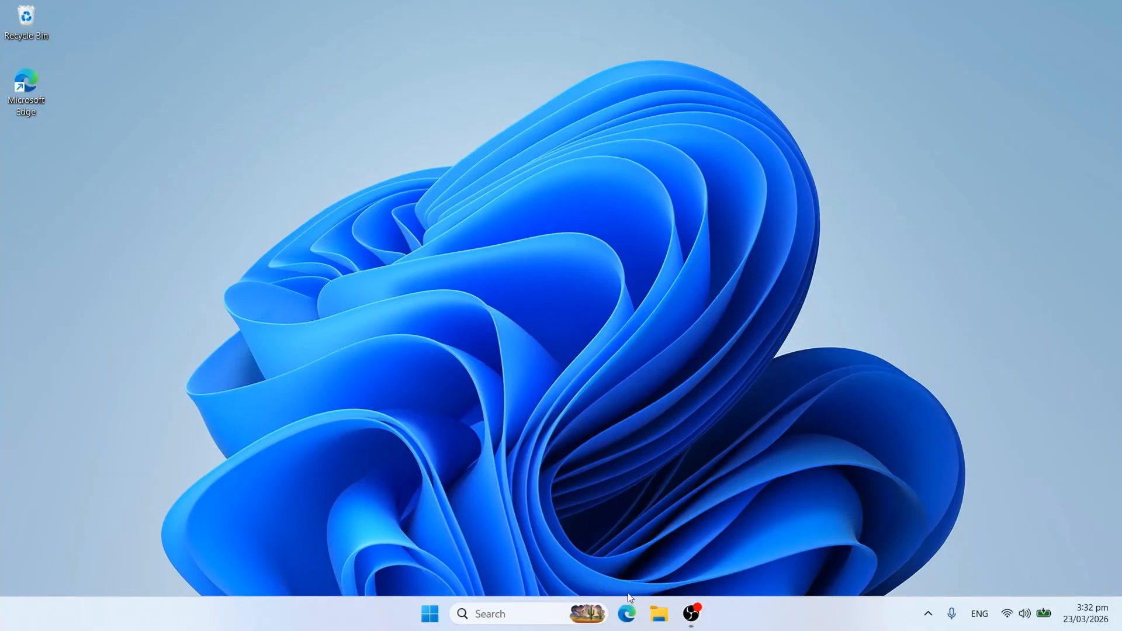
Launch Edge from the taskbar and set up a new Work or school profile from the profile menu.
click(625, 625)
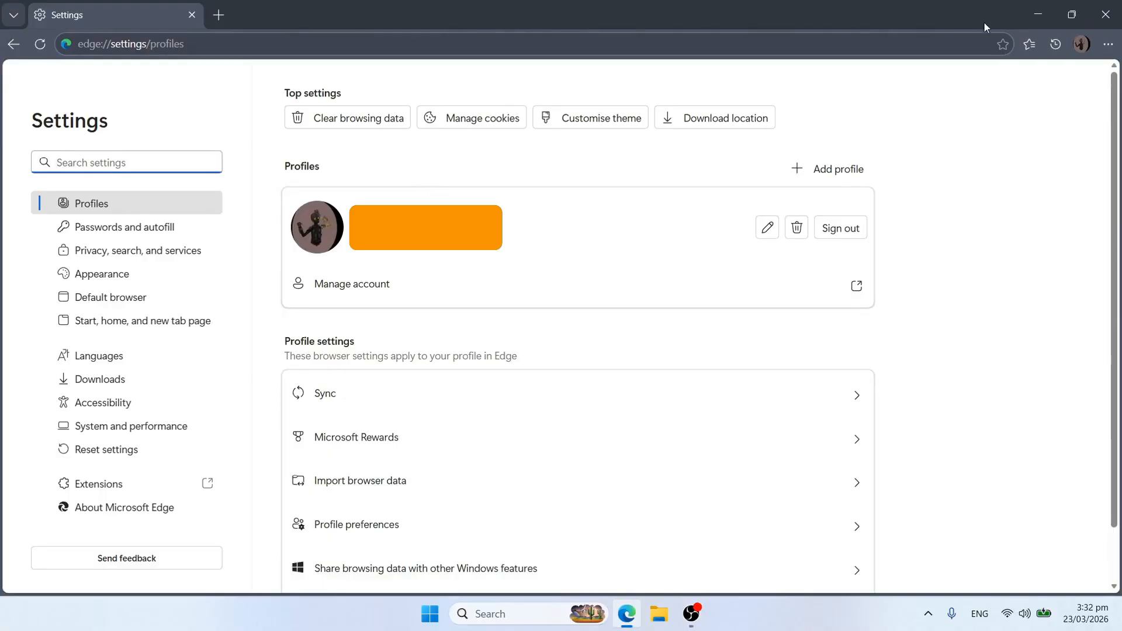
click(1082, 44)
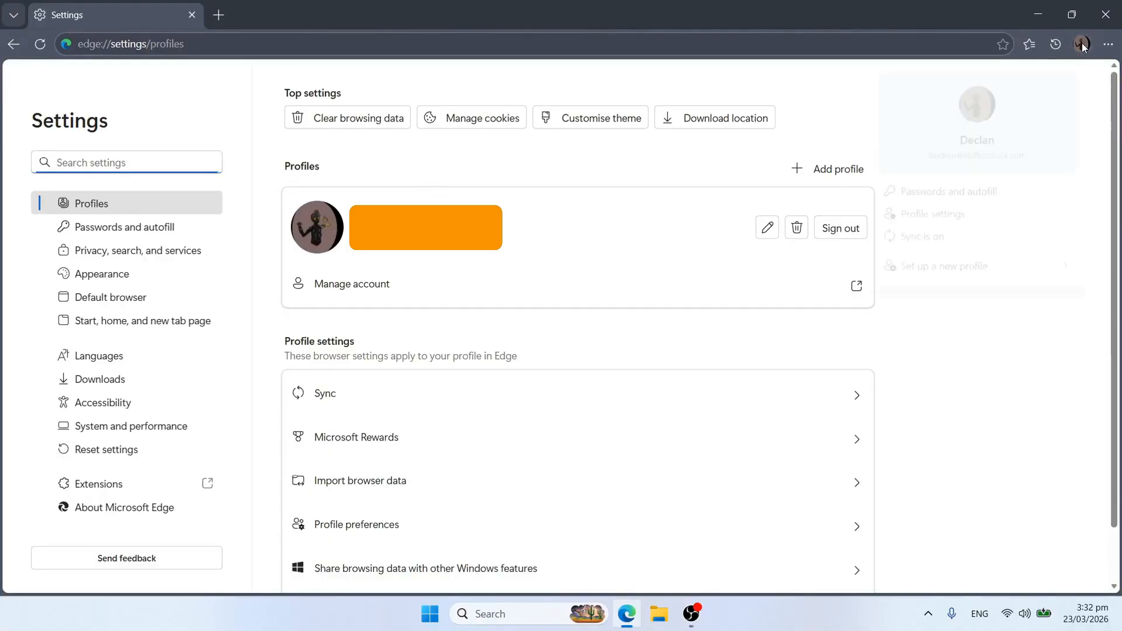
click(959, 273)
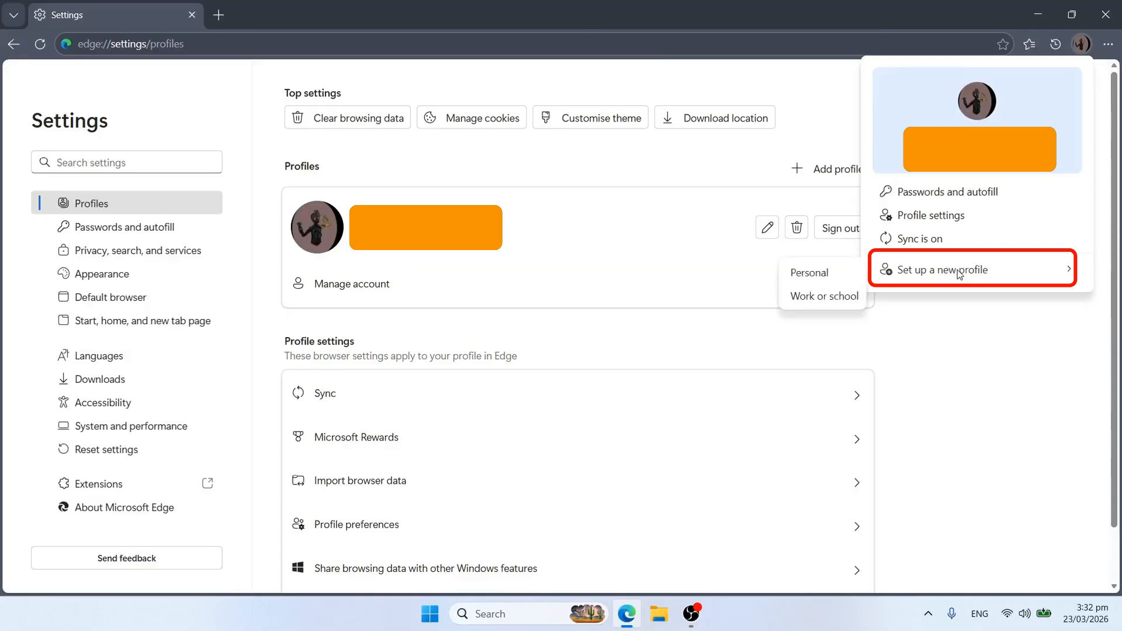
click(829, 298)
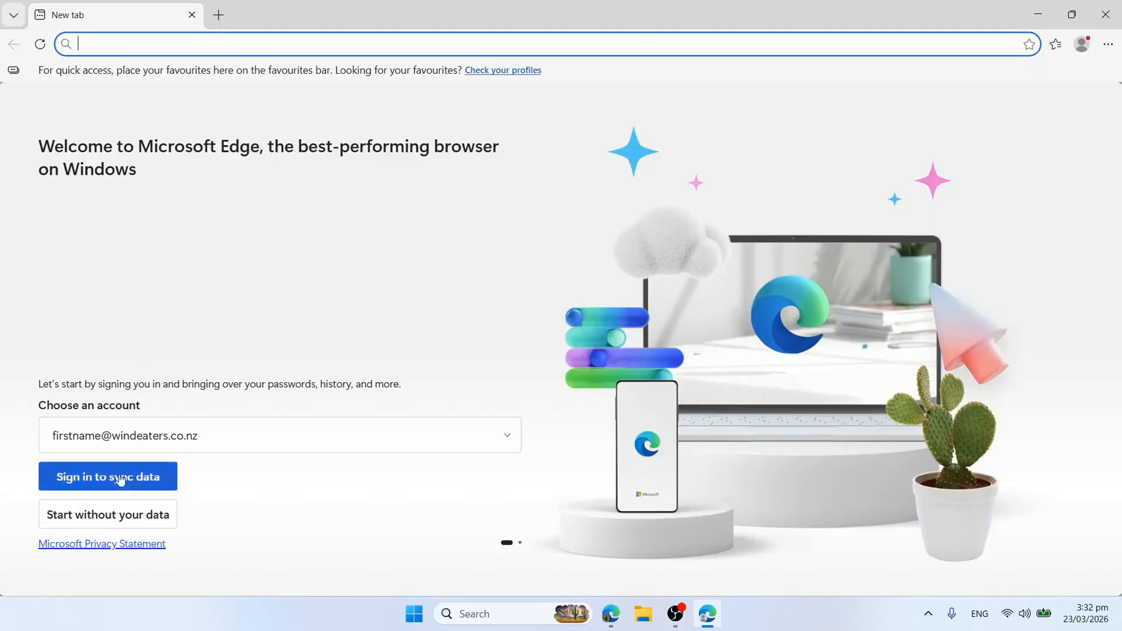
Sign the new Edge profile in as a new account using the work e-mail address.
click(122, 442)
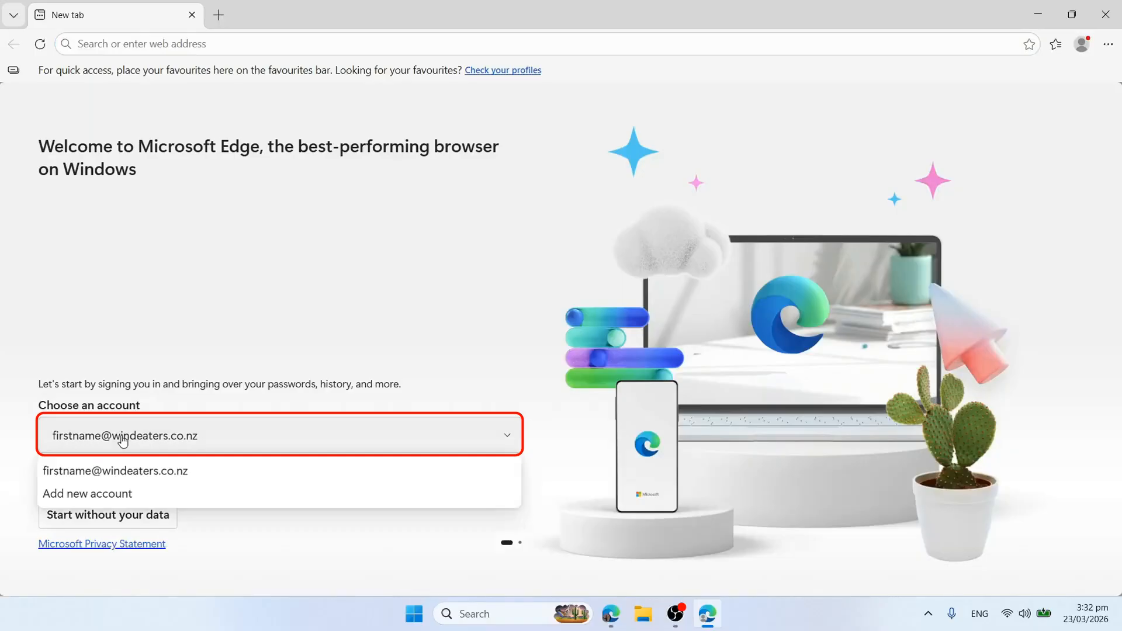
click(198, 439)
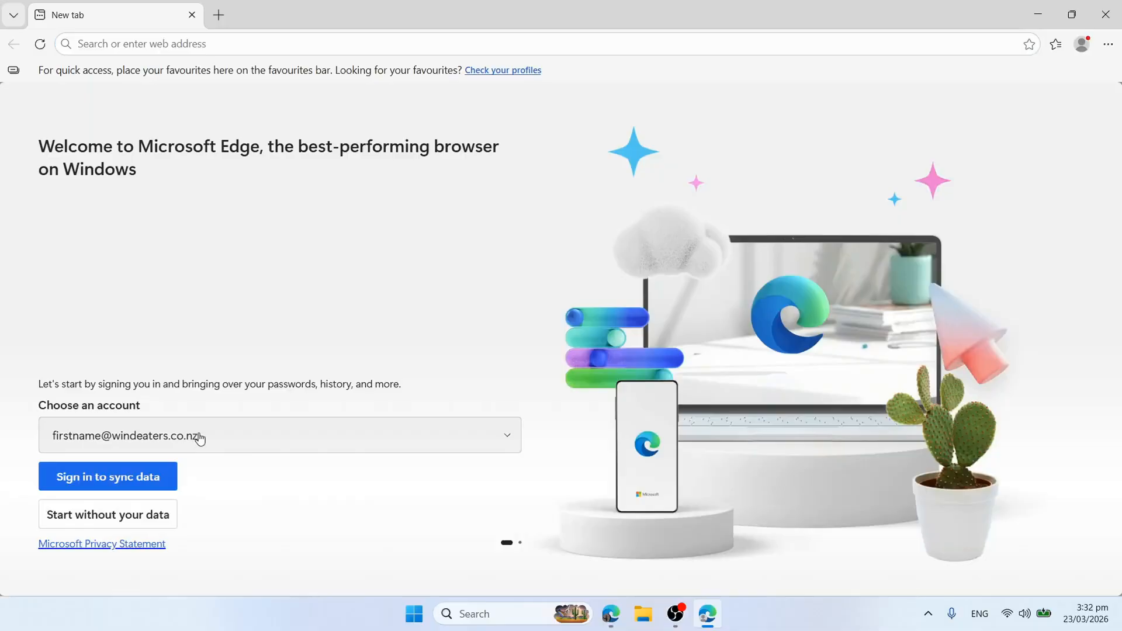
click(180, 442)
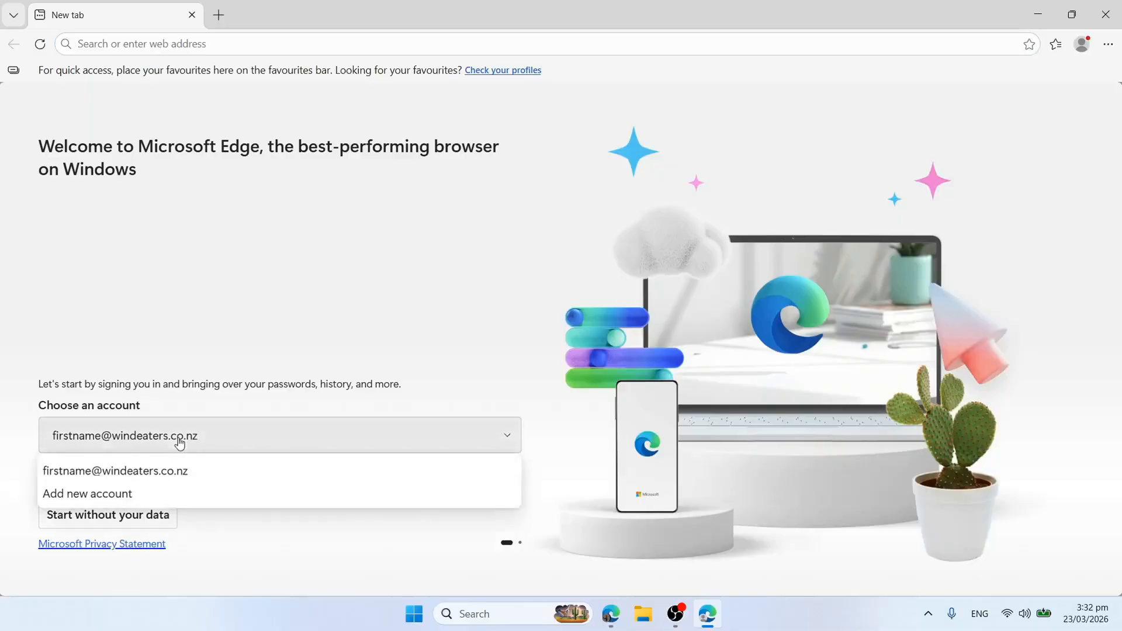
click(126, 499)
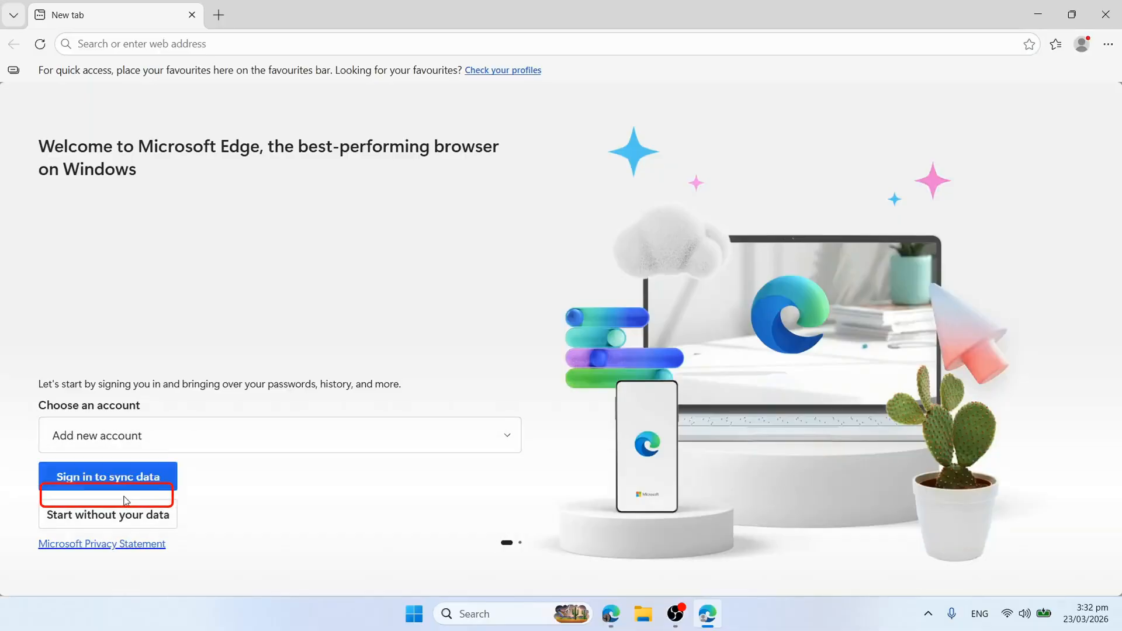
click(113, 443)
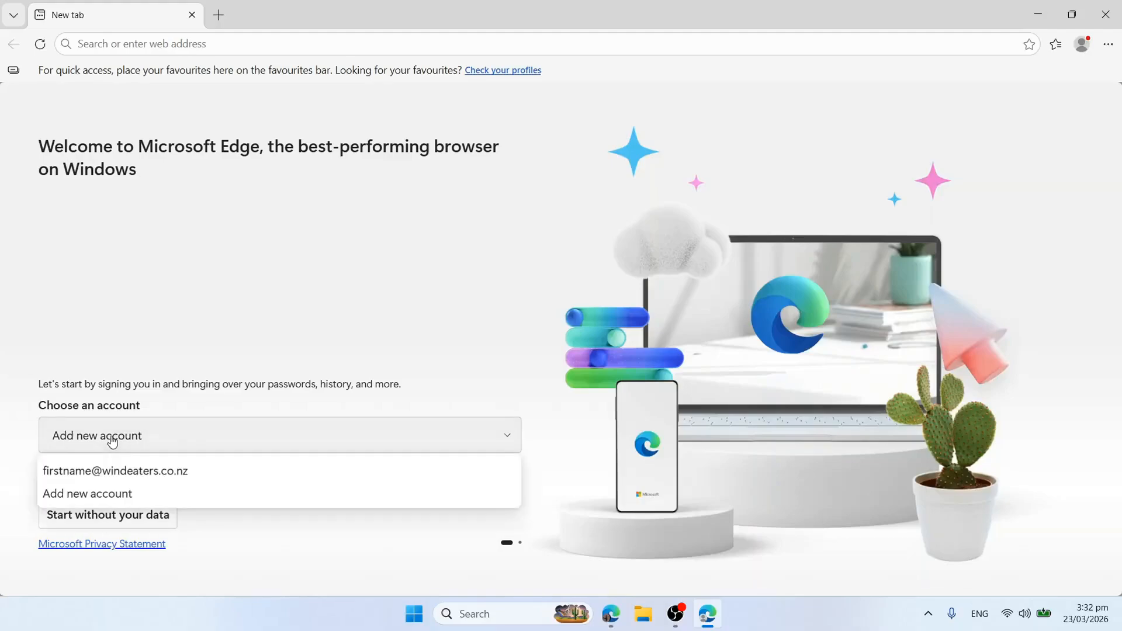
click(318, 537)
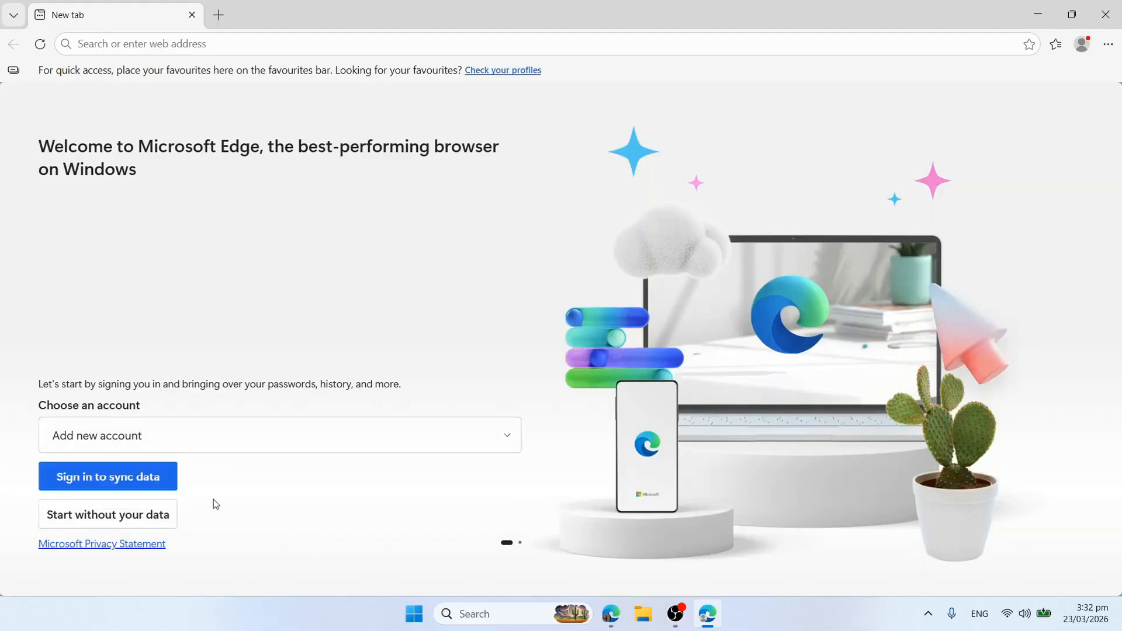
click(143, 483)
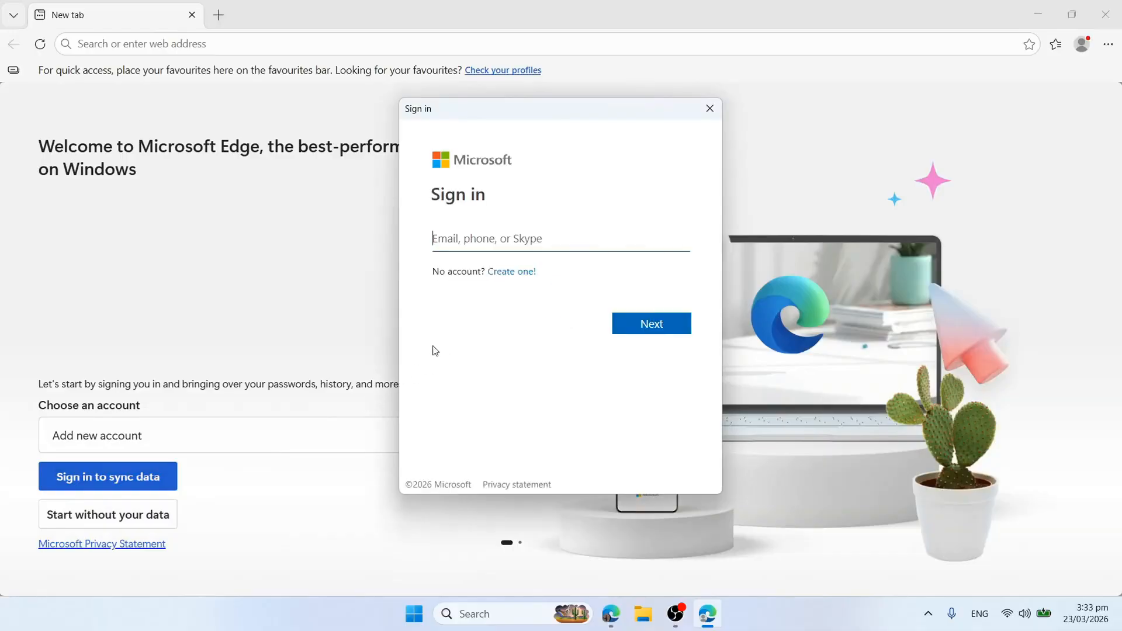
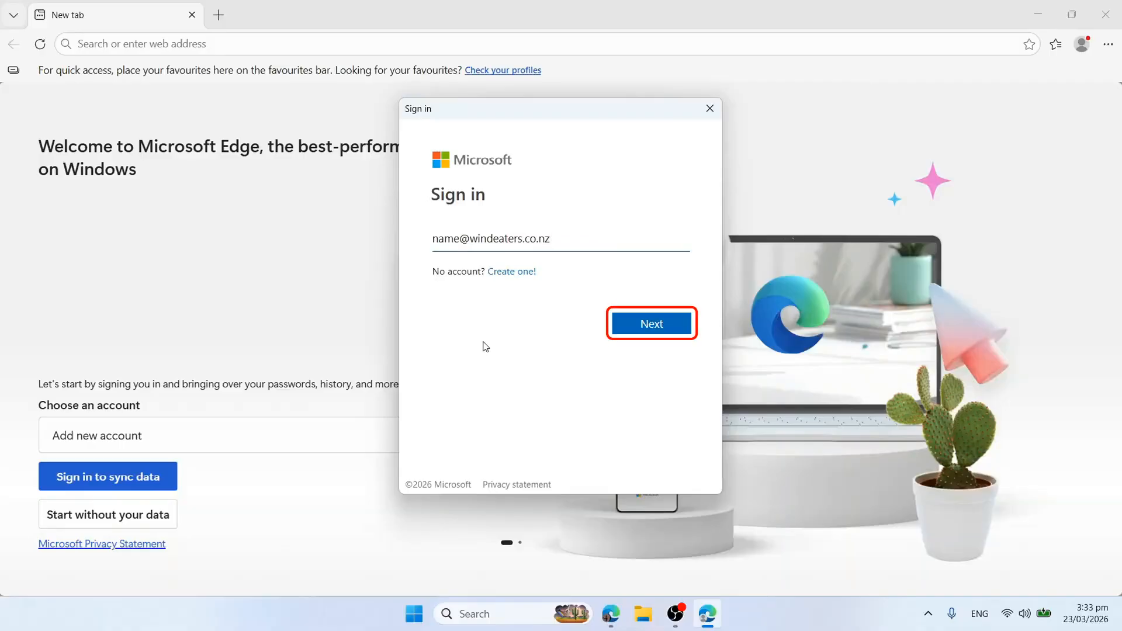
click(659, 328)
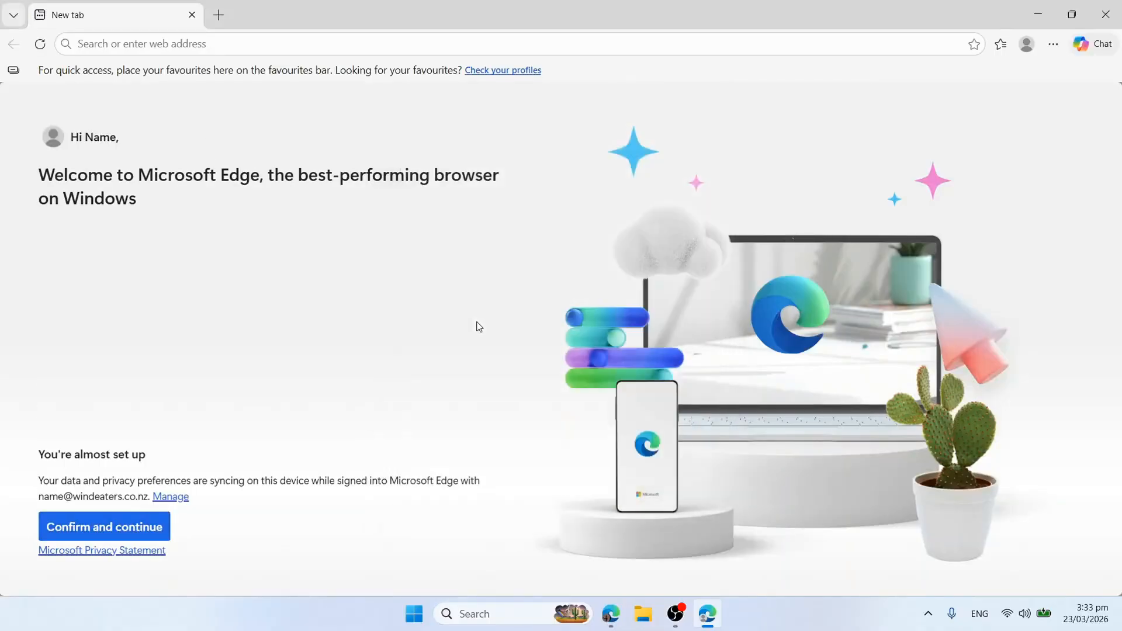
Confirm sync, continue for org resources, choose the Moonlight glow theme, and finish without pinning sites.
click(133, 529)
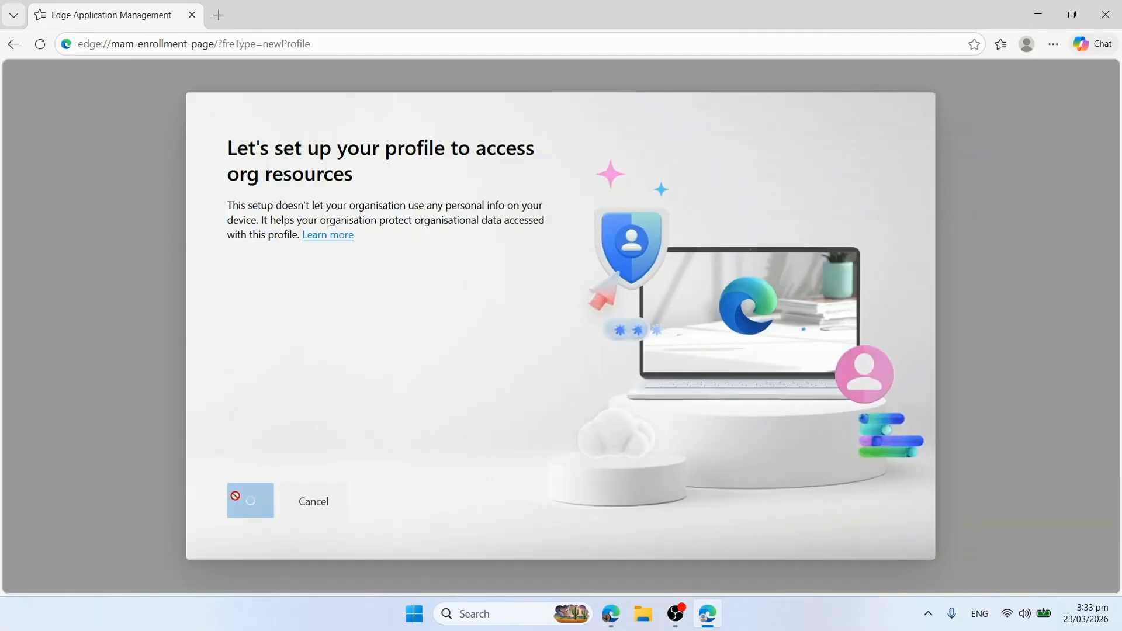
click(270, 502)
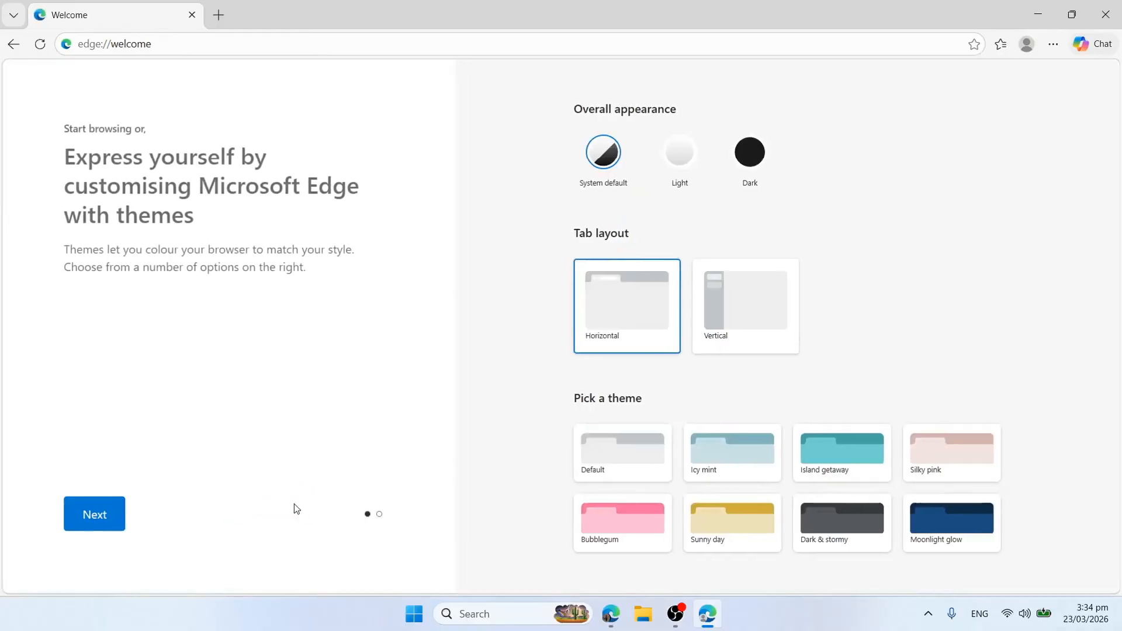
click(938, 526)
click(96, 518)
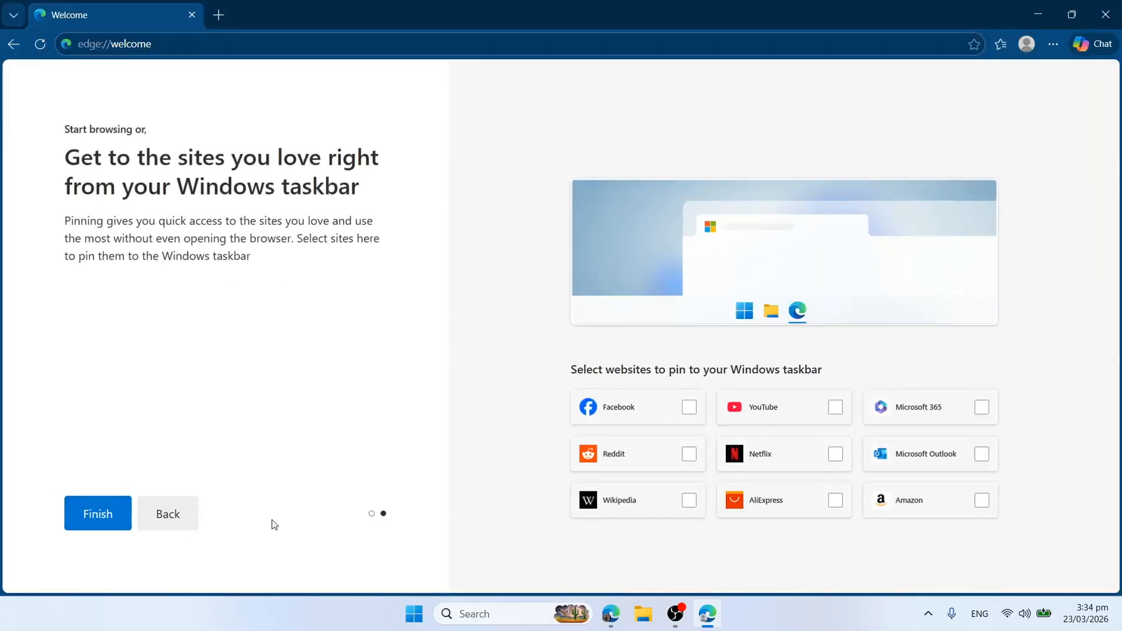
click(100, 516)
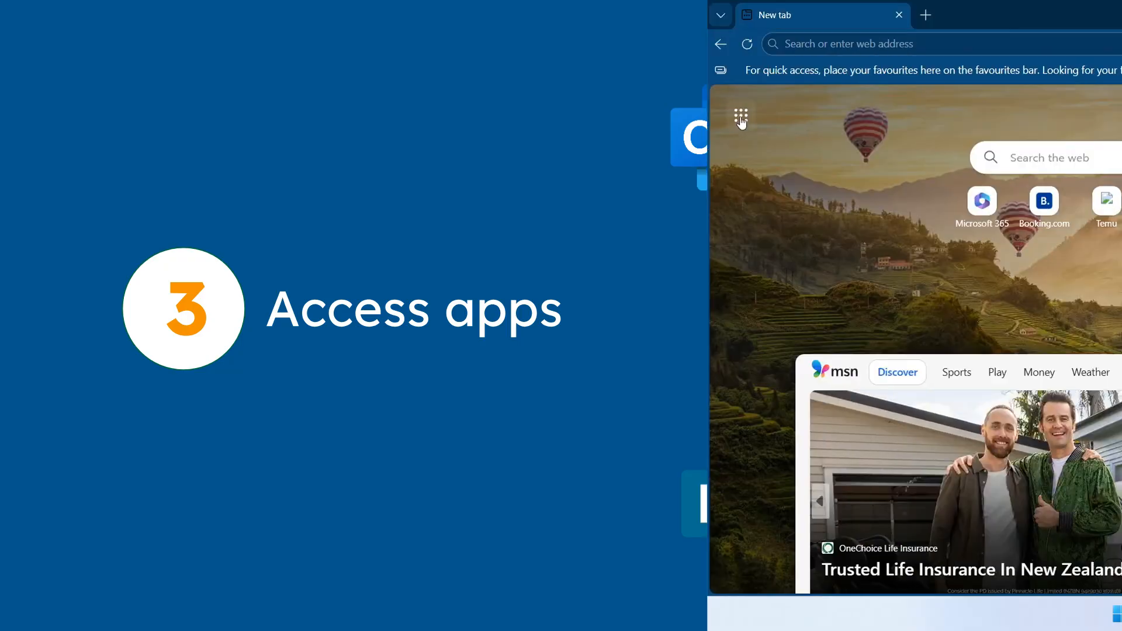
Open Outlook from the New tab page's Microsoft 365 app launcher and start signing in.
click(33, 117)
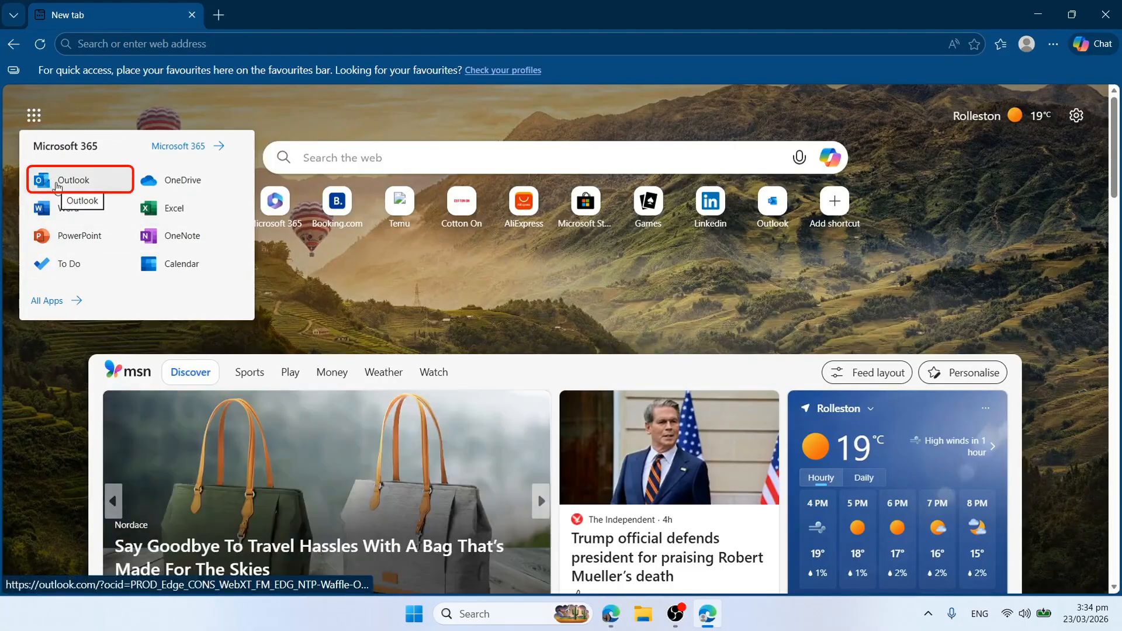
click(57, 186)
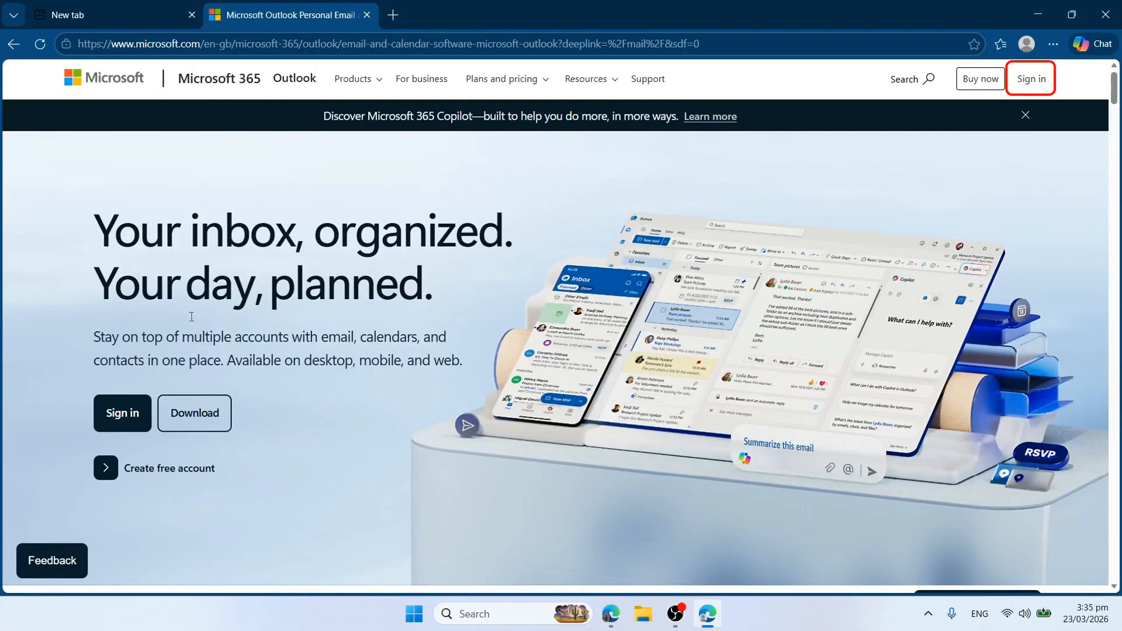
click(1031, 79)
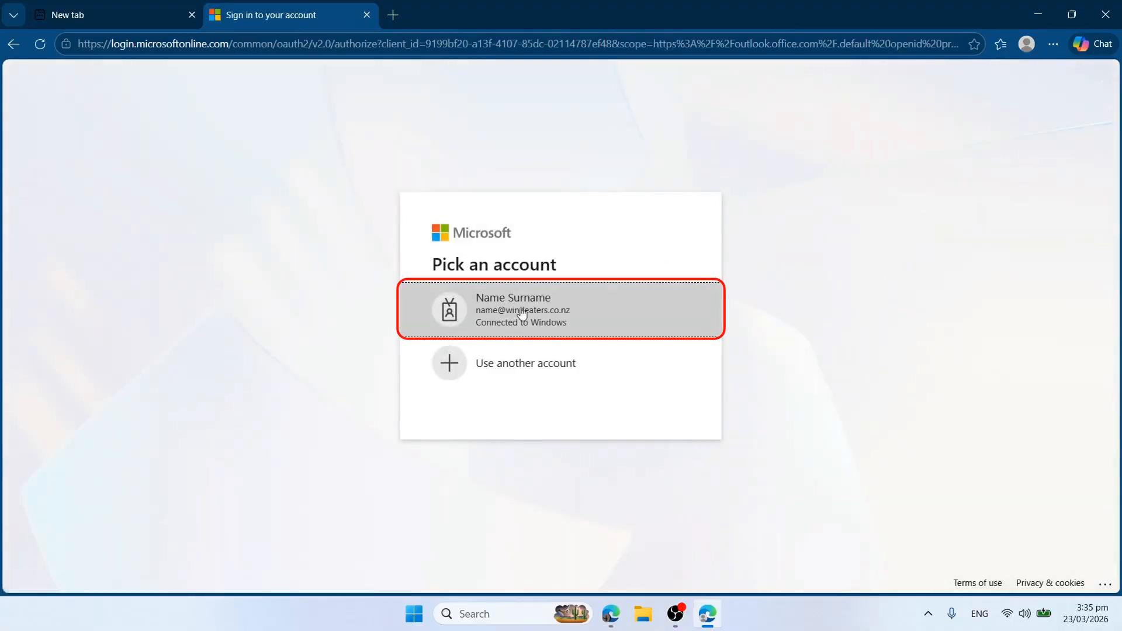
Pick the work account and set up Microsoft Authenticator by scanning the QR code with the phone app.
click(522, 315)
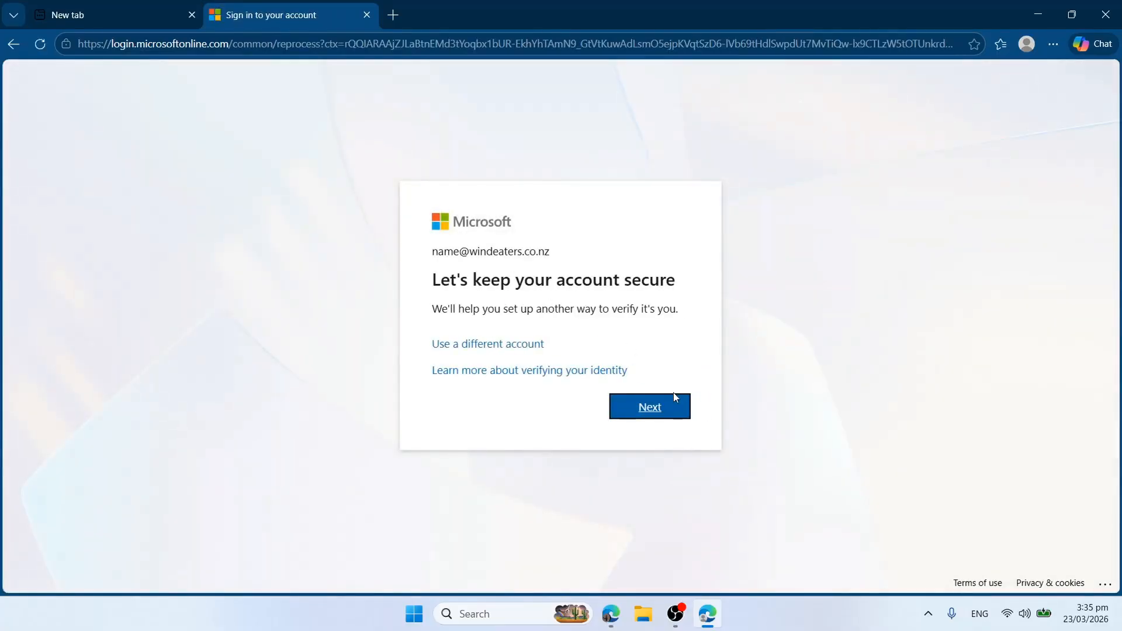
click(652, 414)
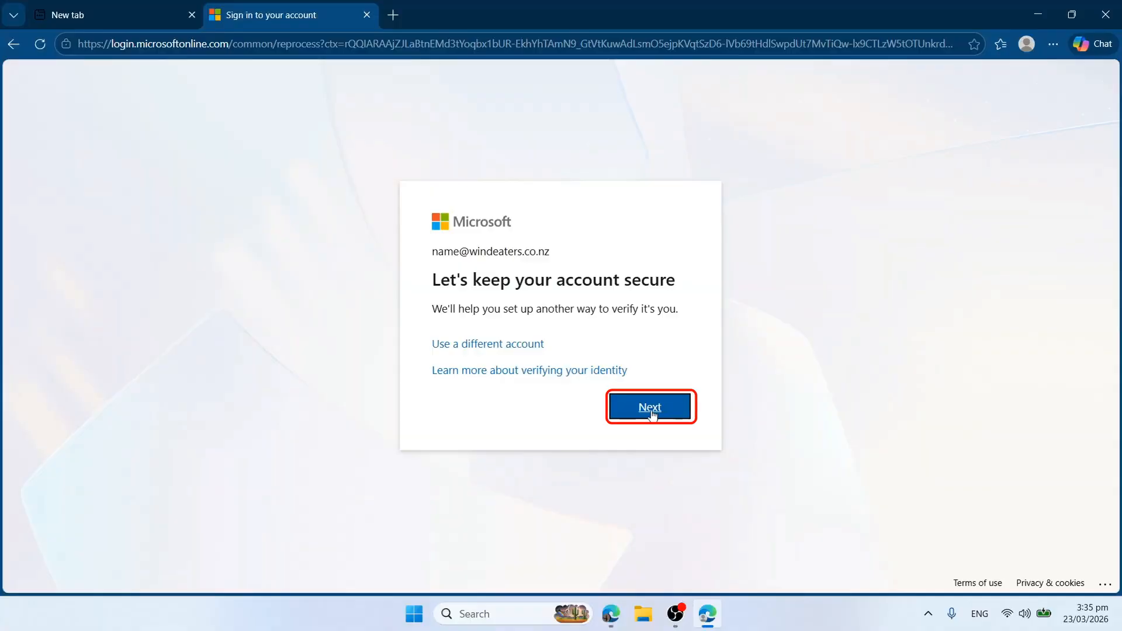
click(653, 409)
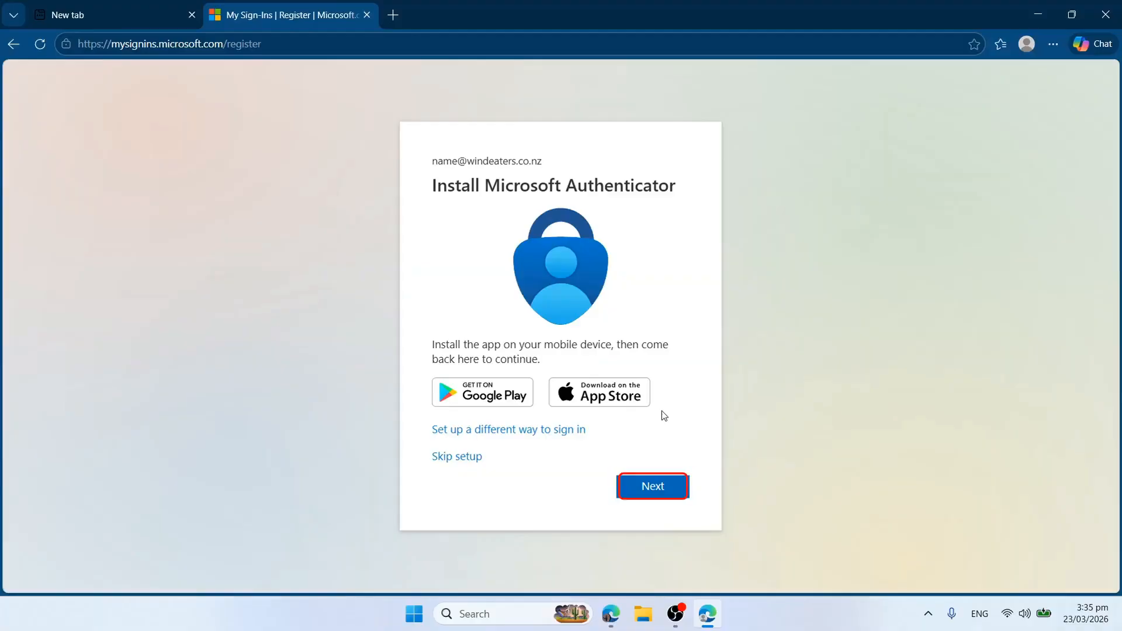
click(661, 487)
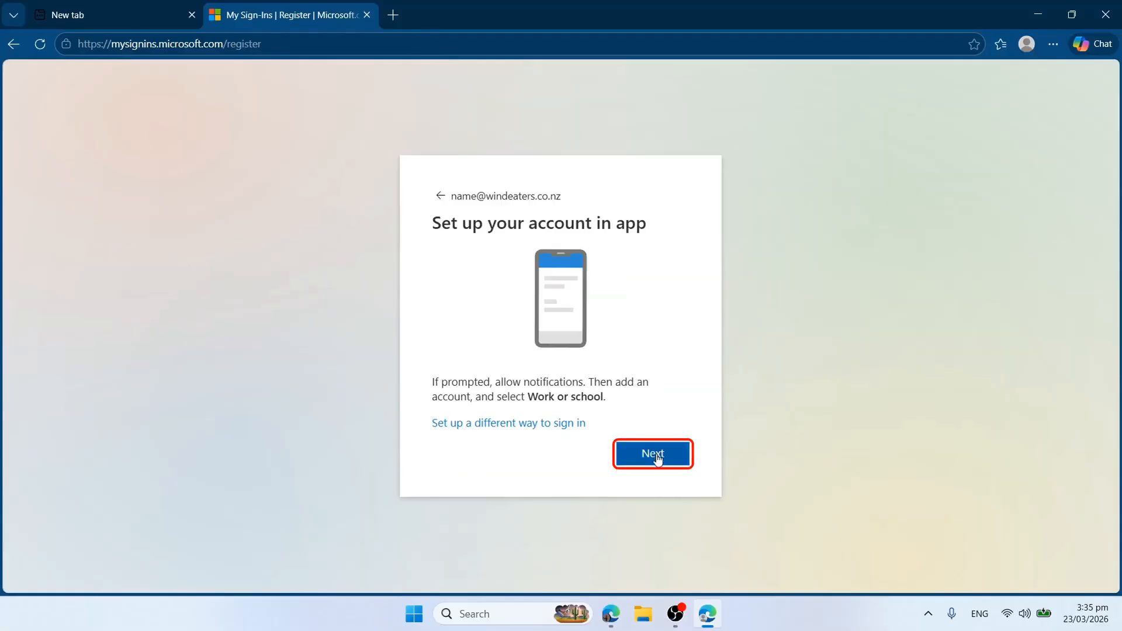
click(657, 458)
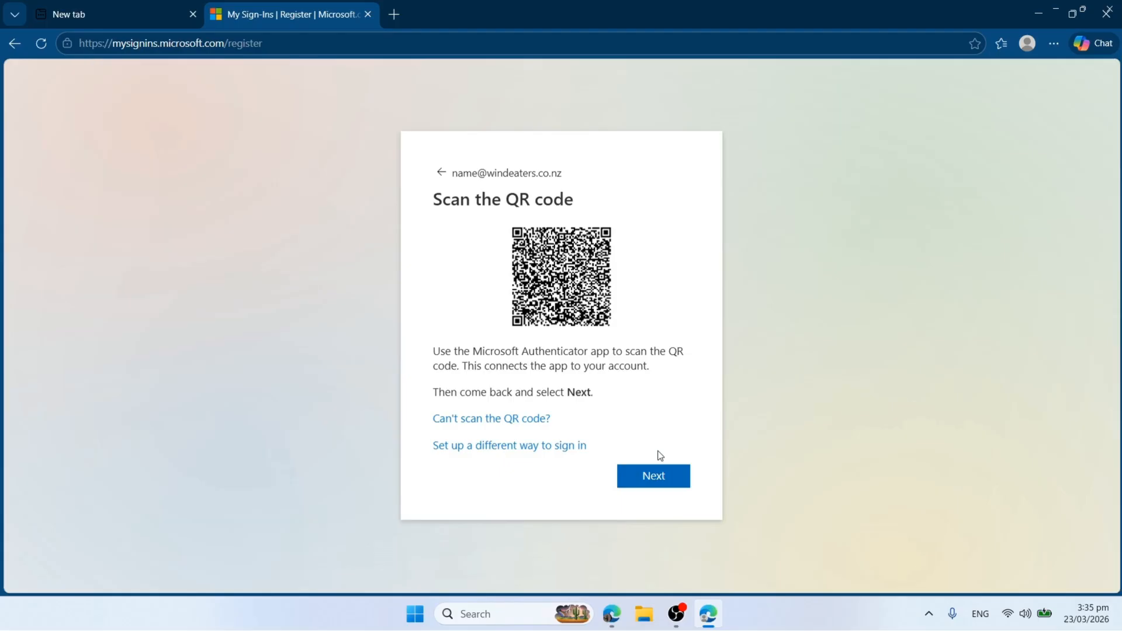
click(656, 480)
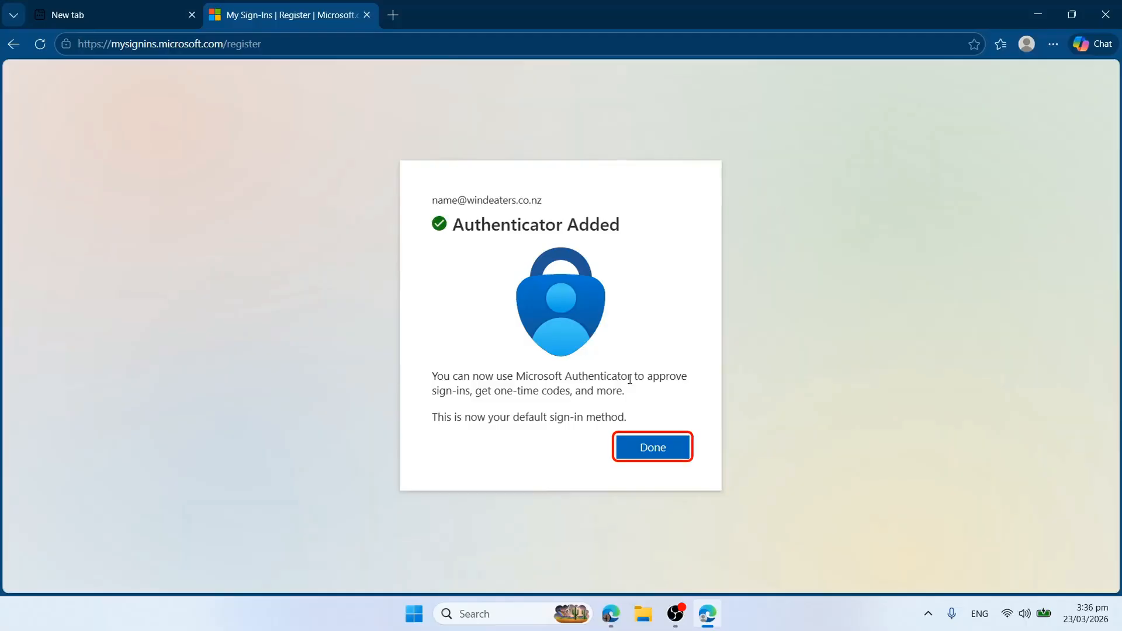
click(659, 453)
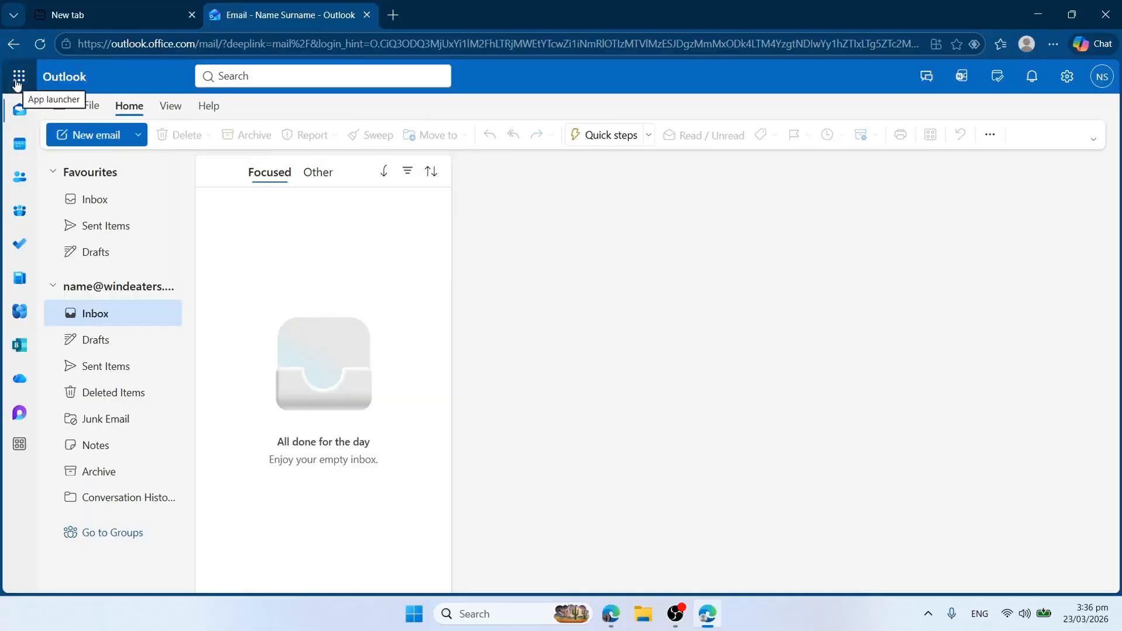
Launch Microsoft Teams in a new tab from Outlook's app launcher.
click(94, 204)
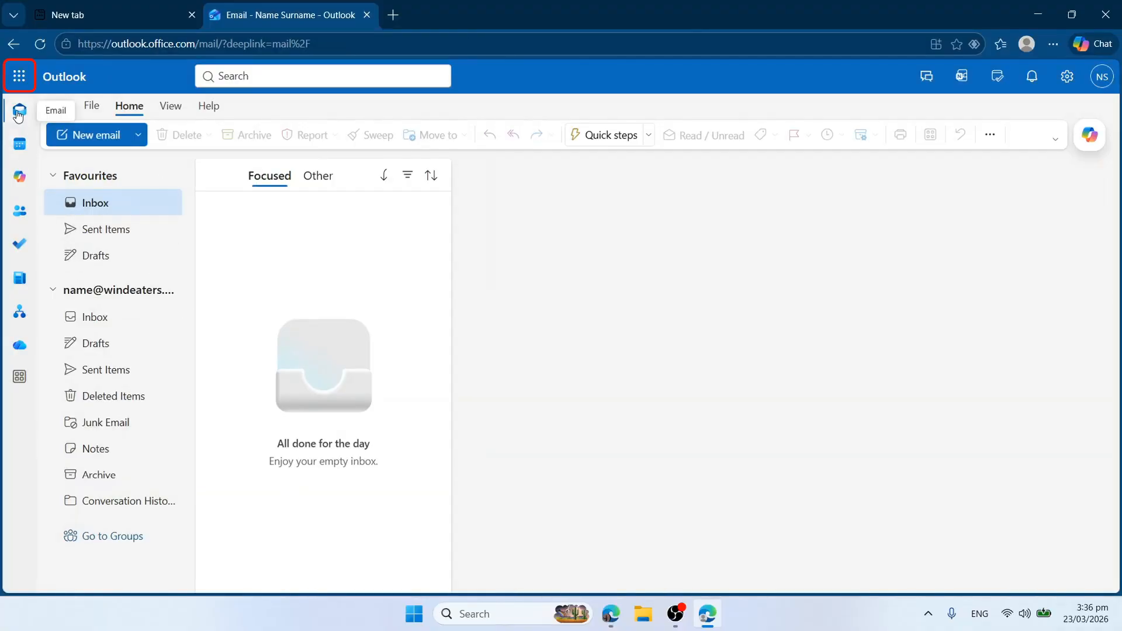
click(24, 80)
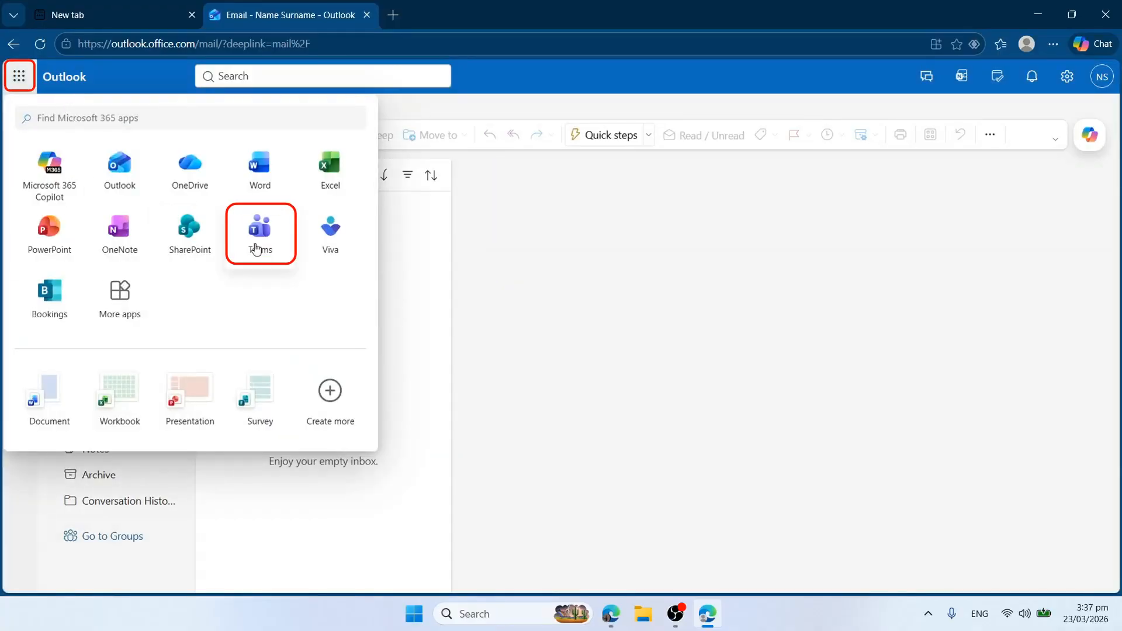
click(246, 250)
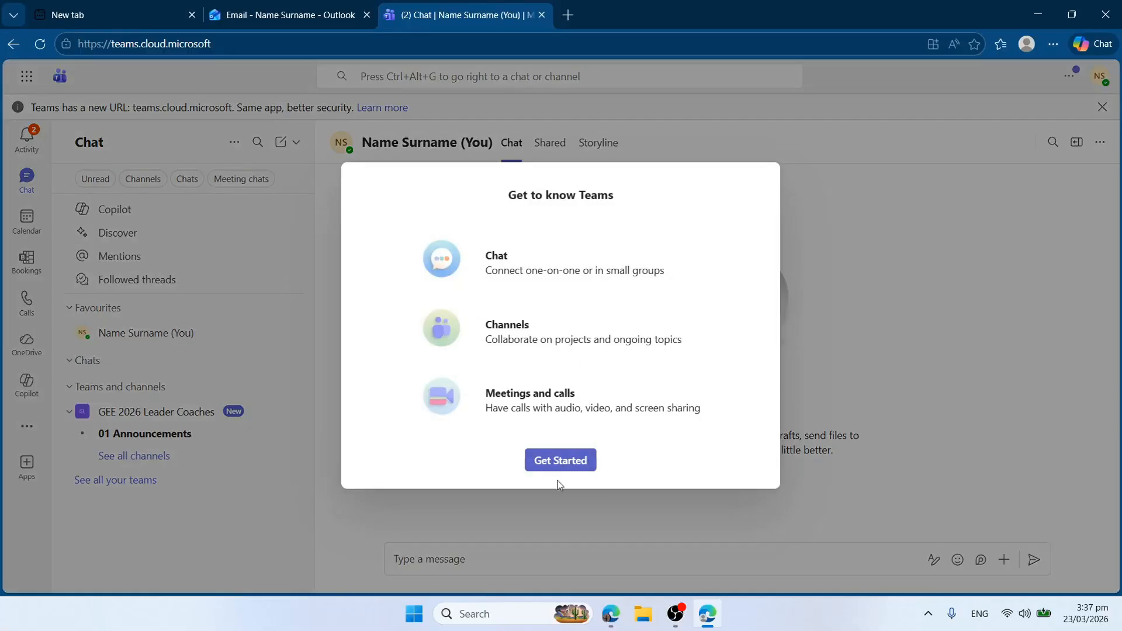
Dismiss the Teams welcome and QR prompts, check the signed-in account, and view all GEE 2026 Leader Coaches channels.
click(550, 462)
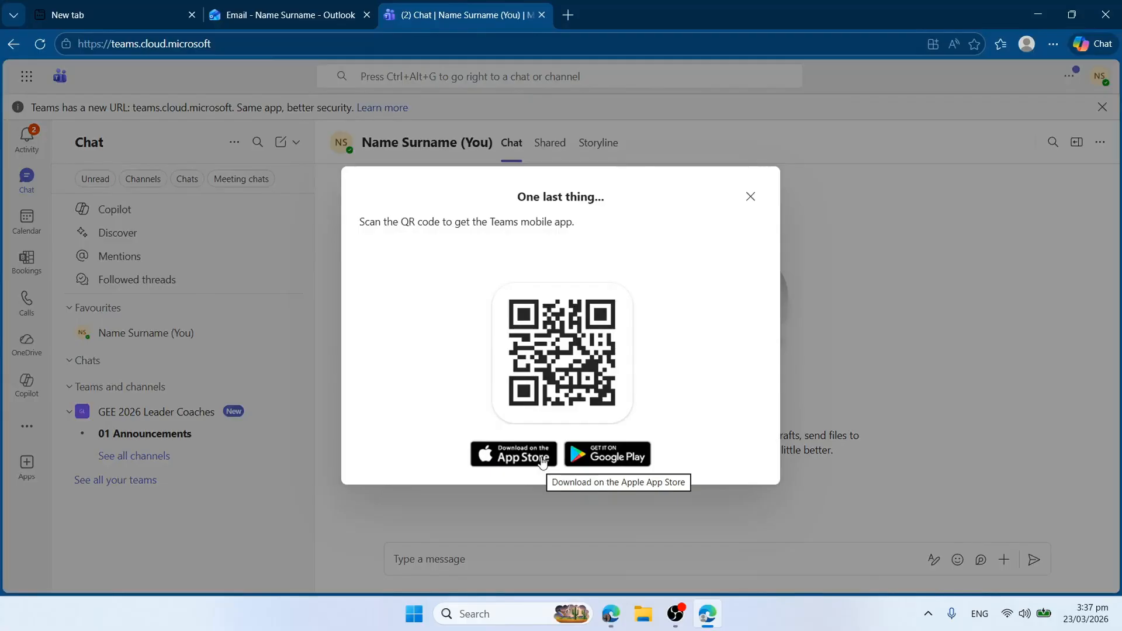
click(751, 198)
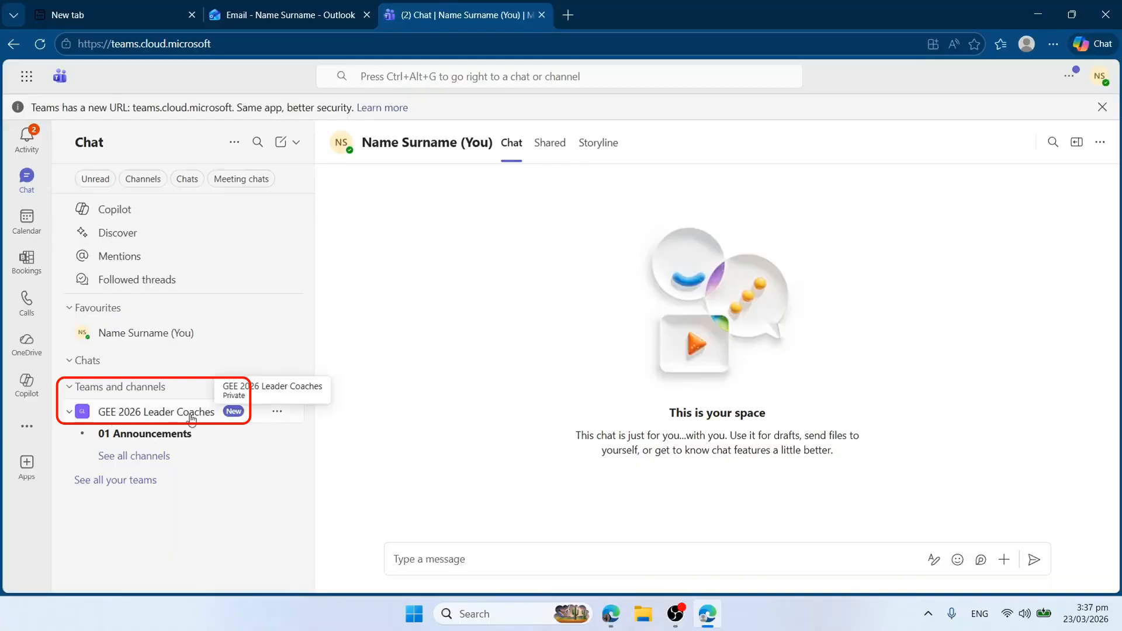
click(1097, 81)
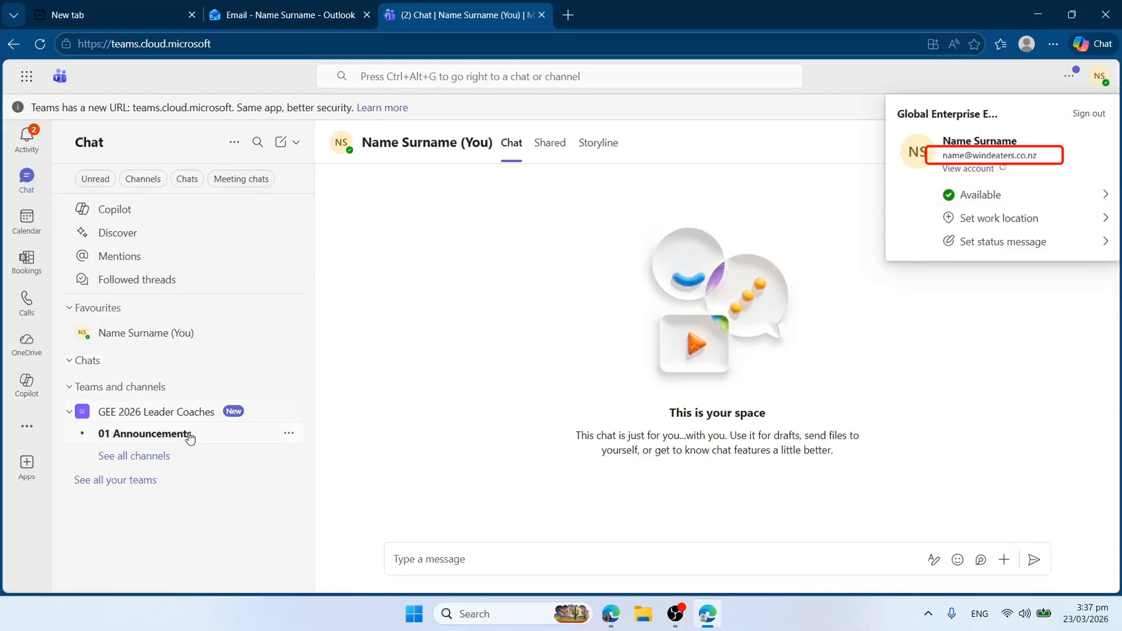
click(149, 459)
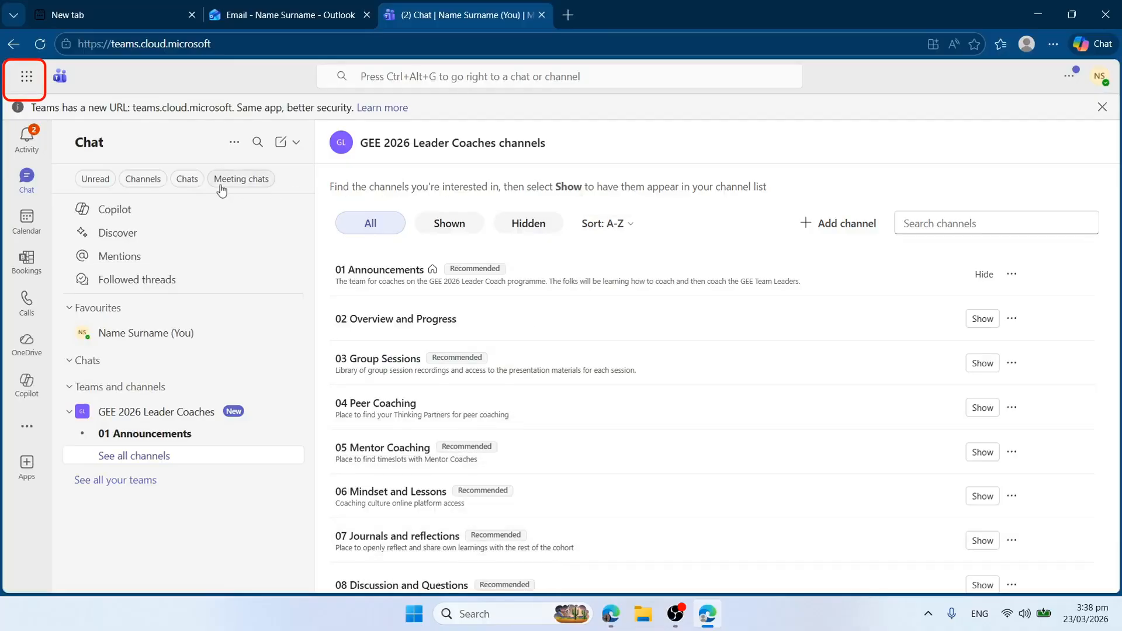
click(28, 82)
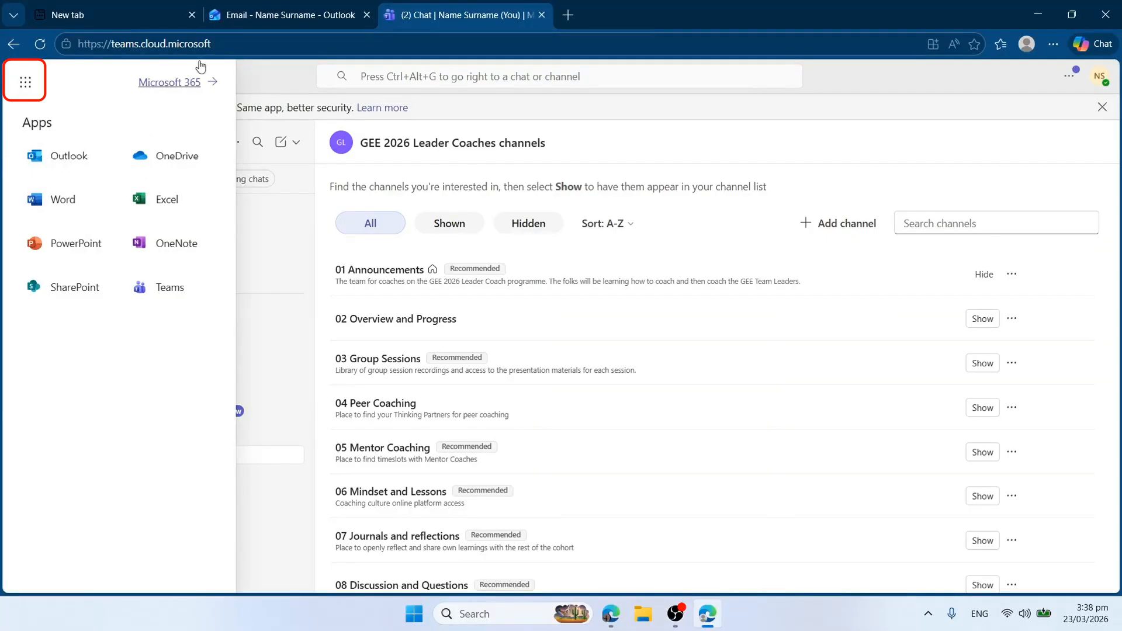
Open Bookings from Outlook's Microsoft 365 app list and move the Teams tab into second place.
click(249, 44)
click(281, 15)
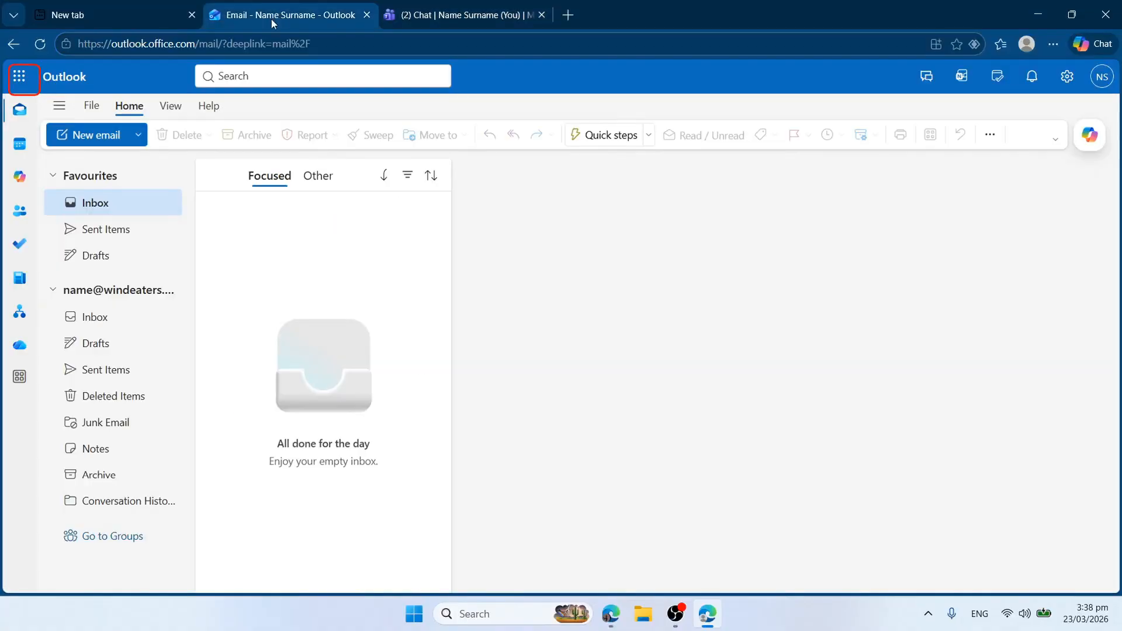
click(20, 76)
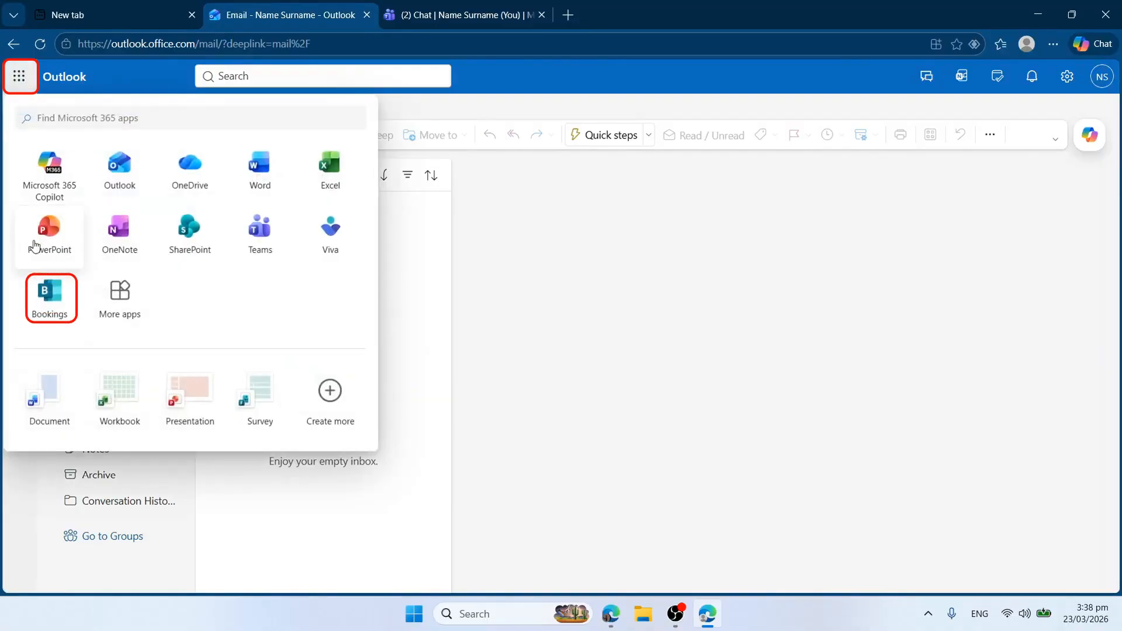
click(50, 295)
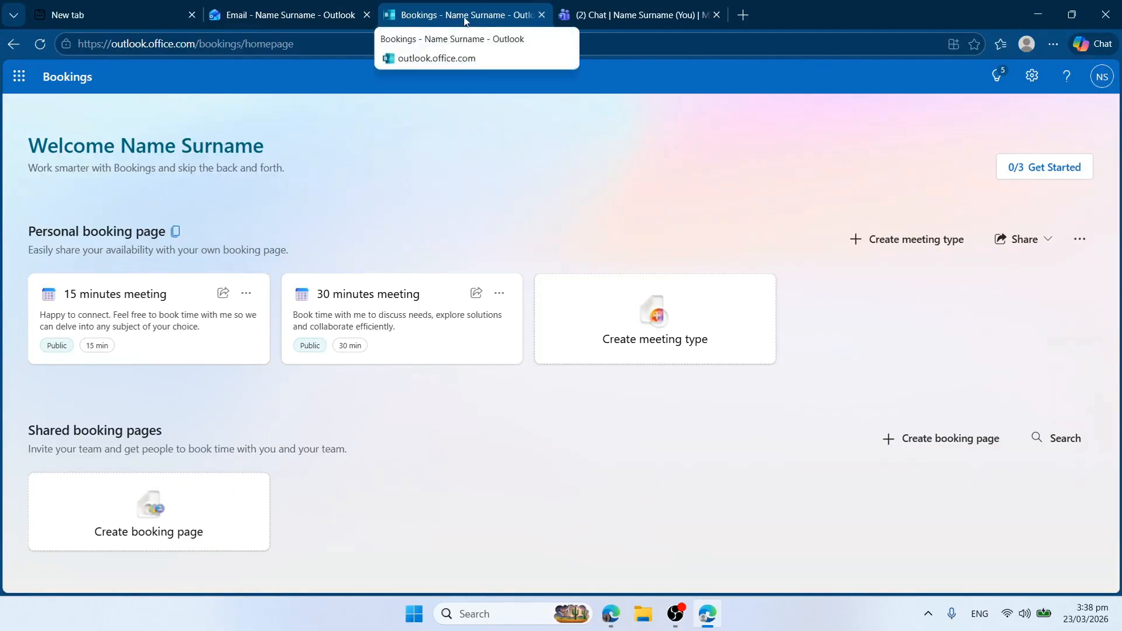
drag(626, 22, 291, 29)
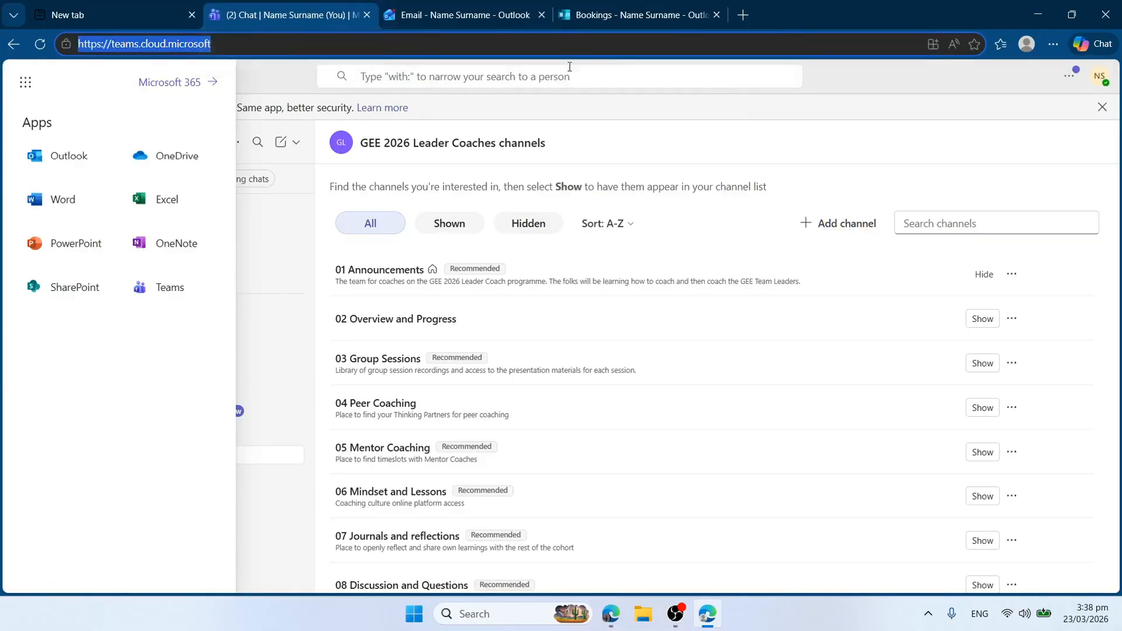
Close the spare new tab, go to the Bookings tab, and finish its three-page welcome tour.
click(194, 21)
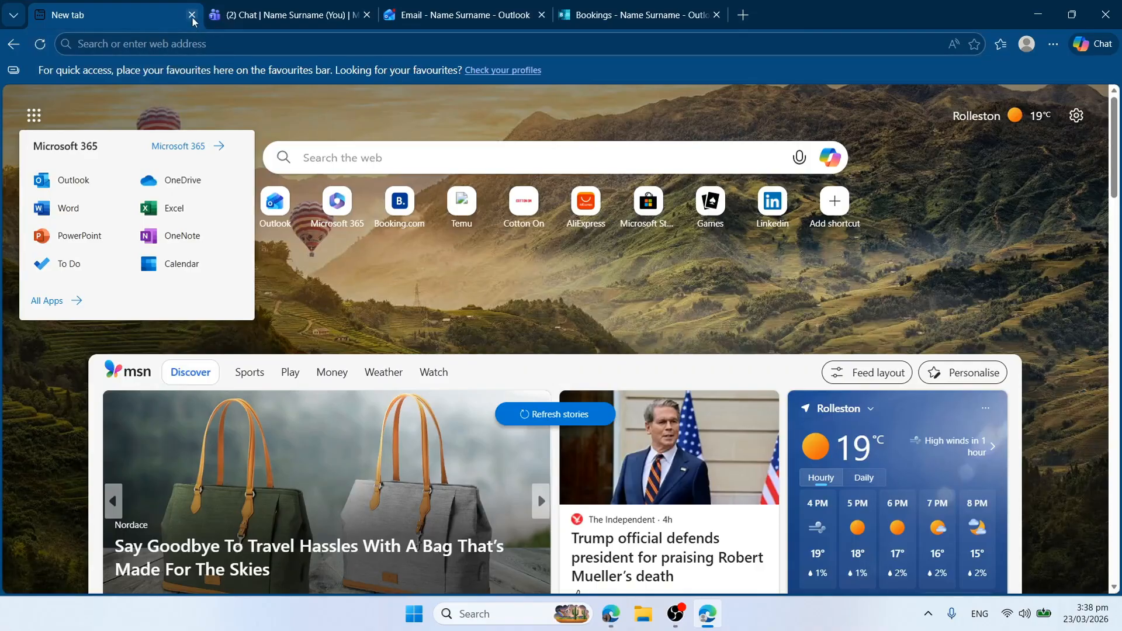
click(192, 15)
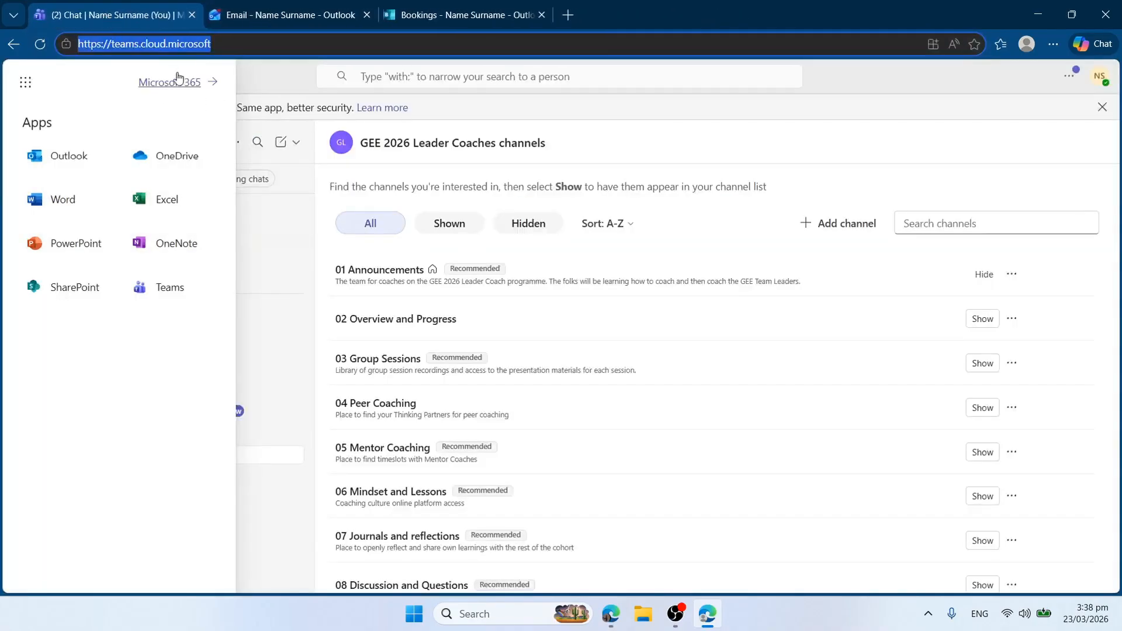
click(275, 67)
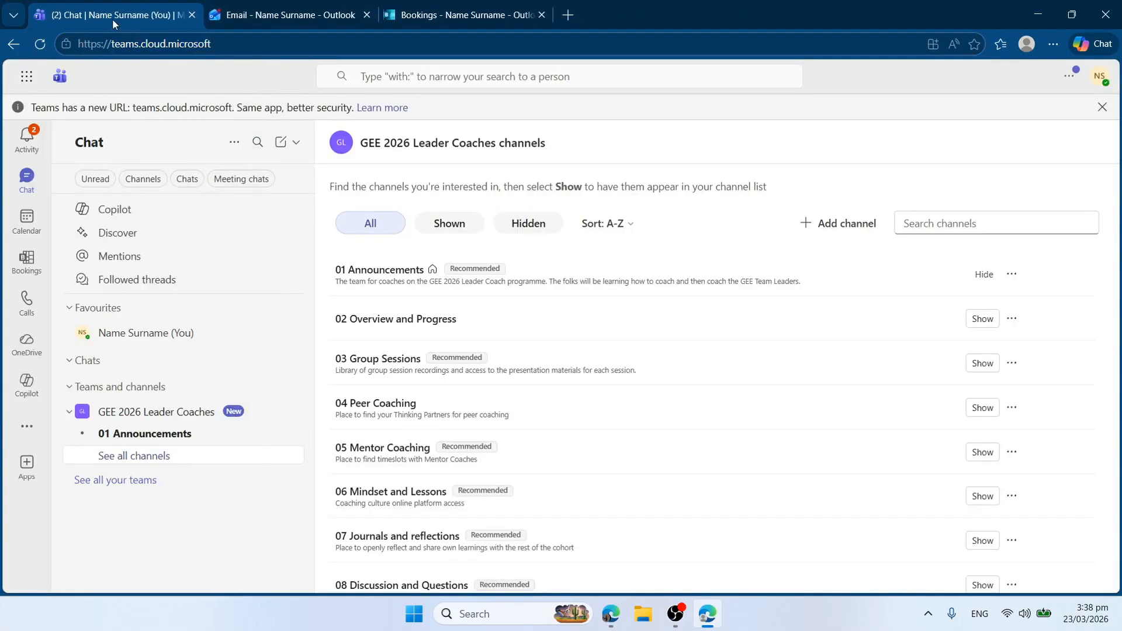
click(256, 23)
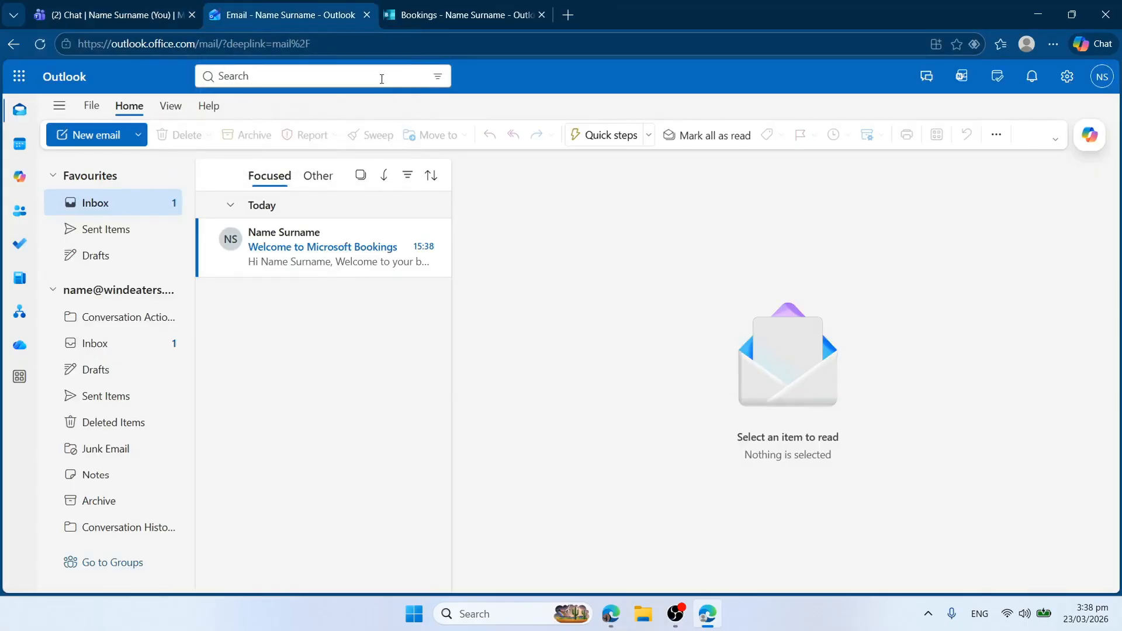
click(434, 16)
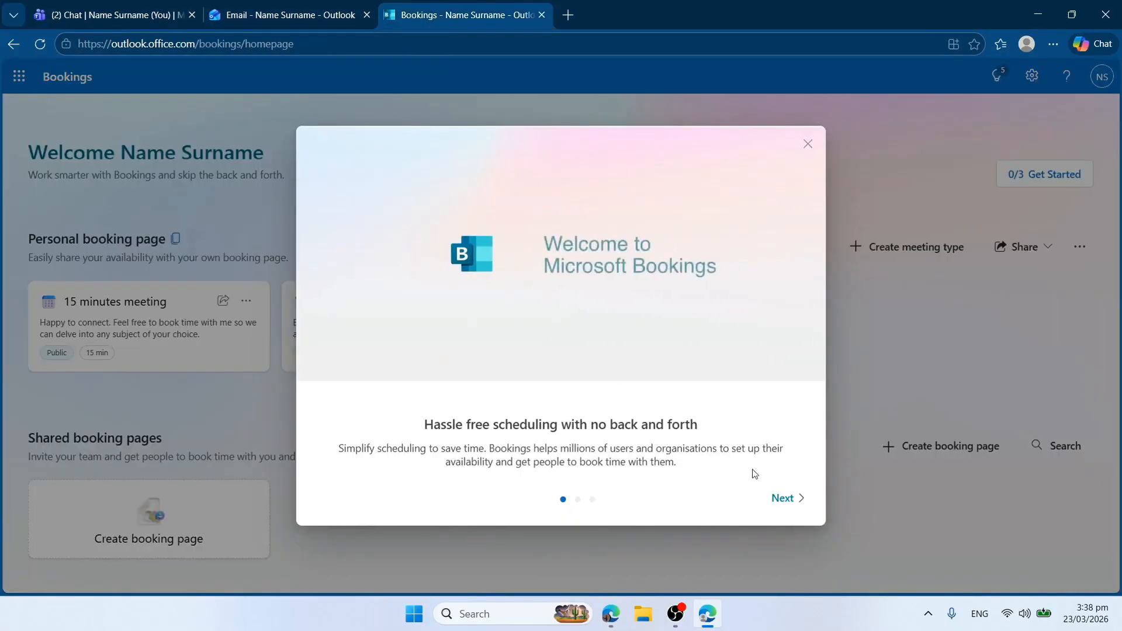
click(784, 501)
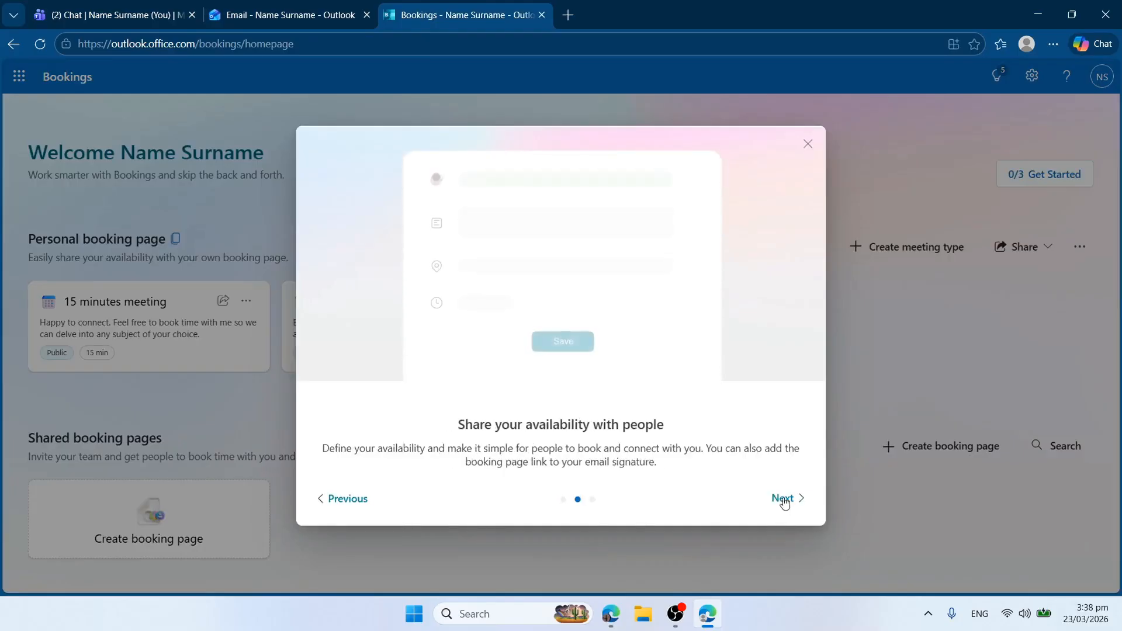
click(784, 501)
click(784, 499)
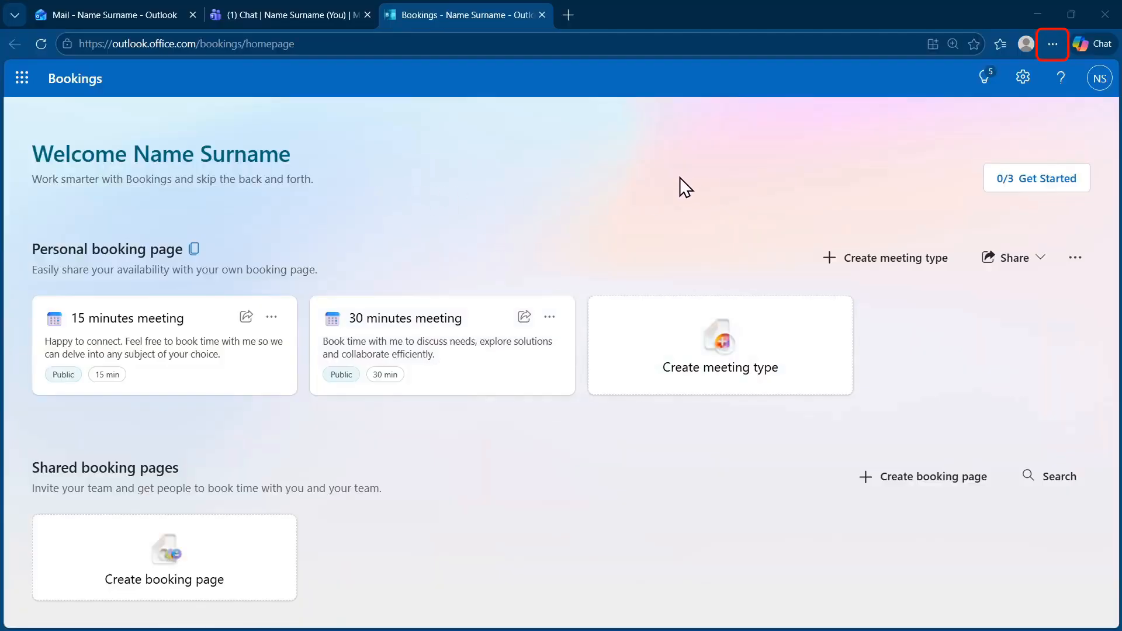
Set Edge's startup to Open custom sites, using all open tabs: Outlook Mail, Teams Chat, Bookings.
click(1056, 54)
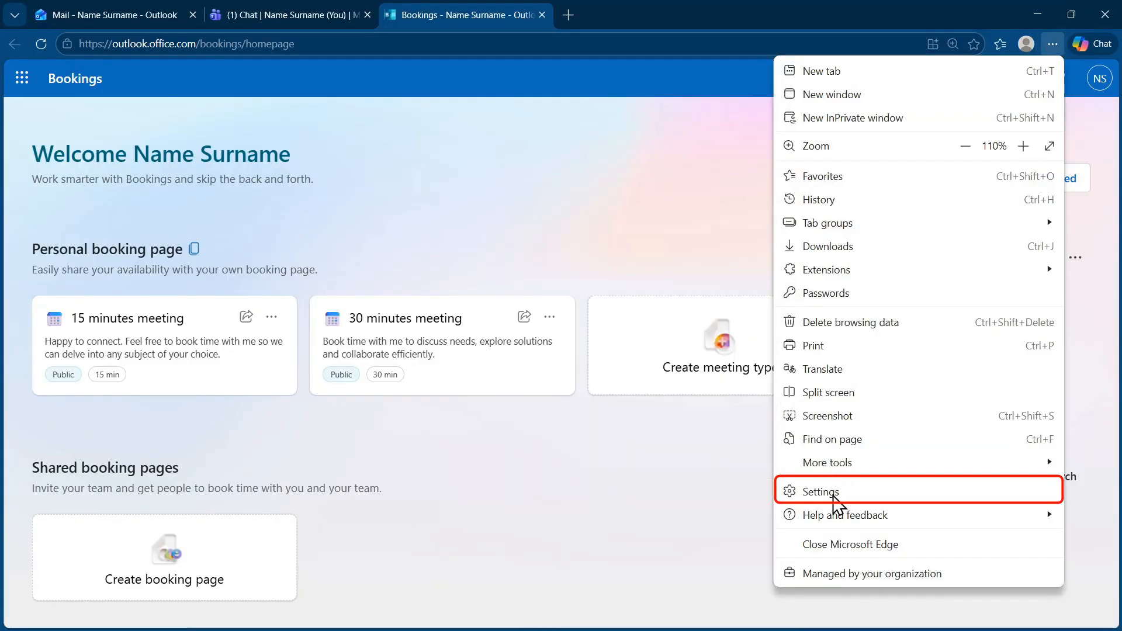
click(836, 495)
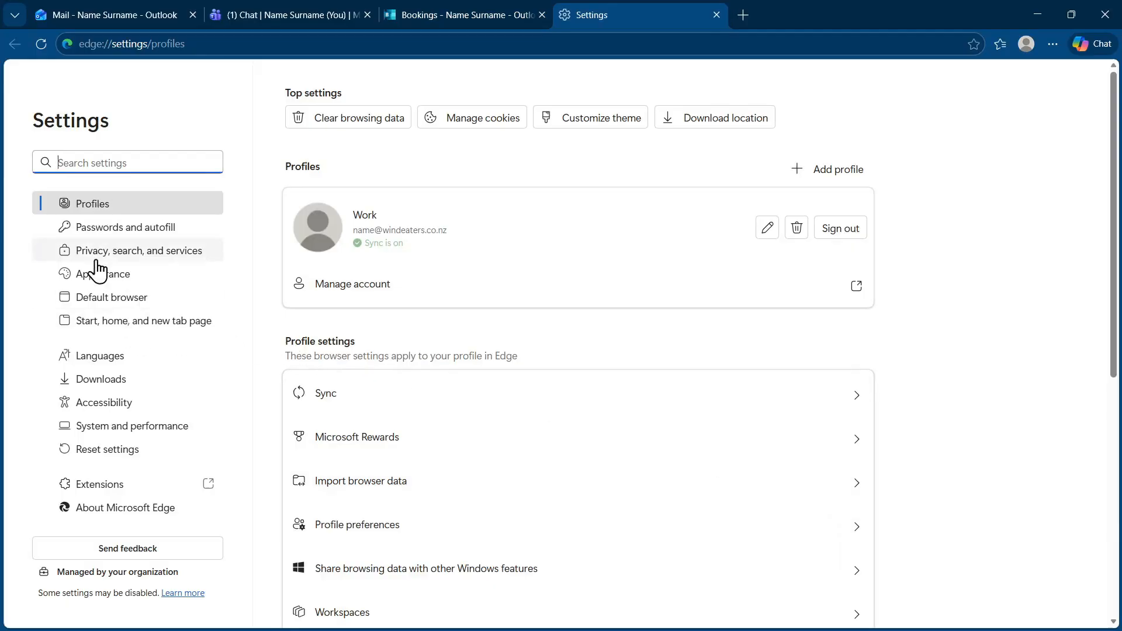
click(100, 327)
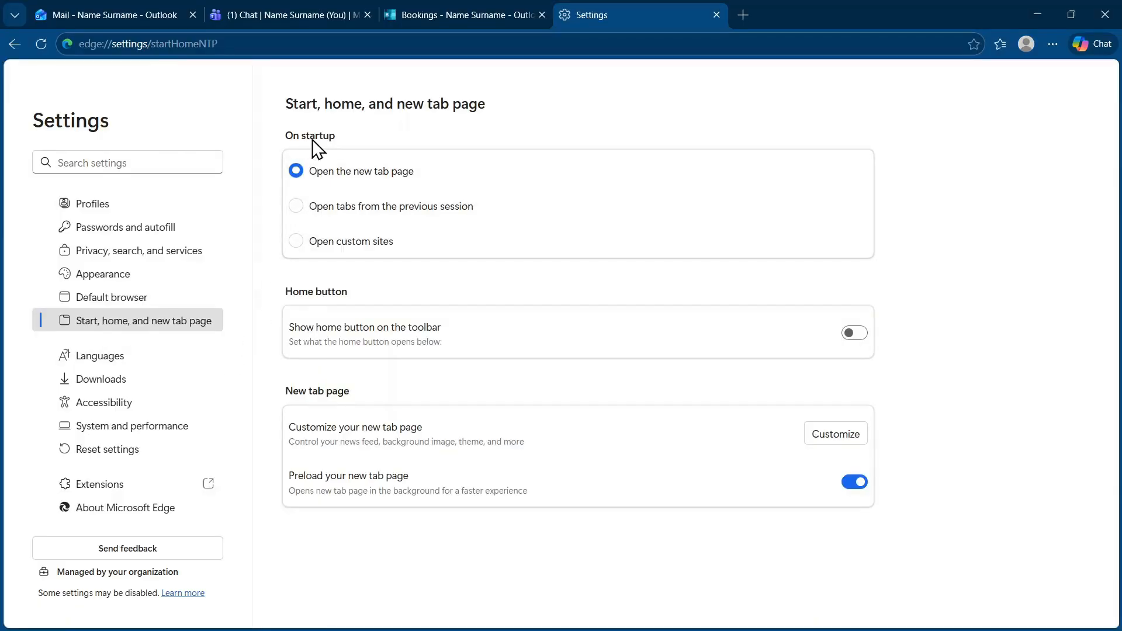
click(296, 246)
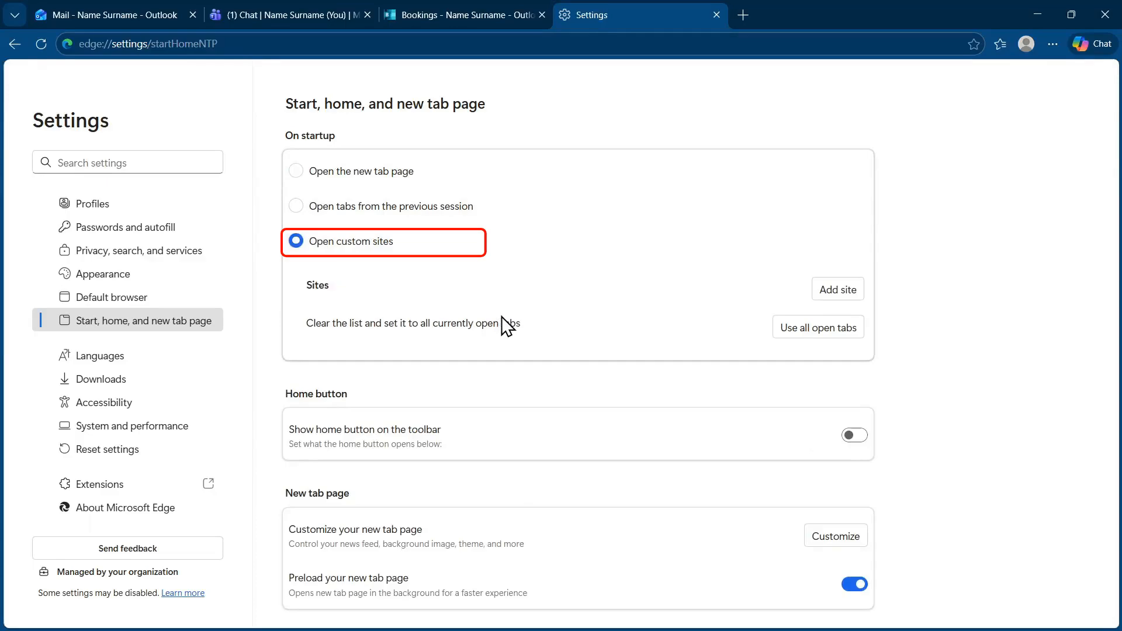
click(805, 330)
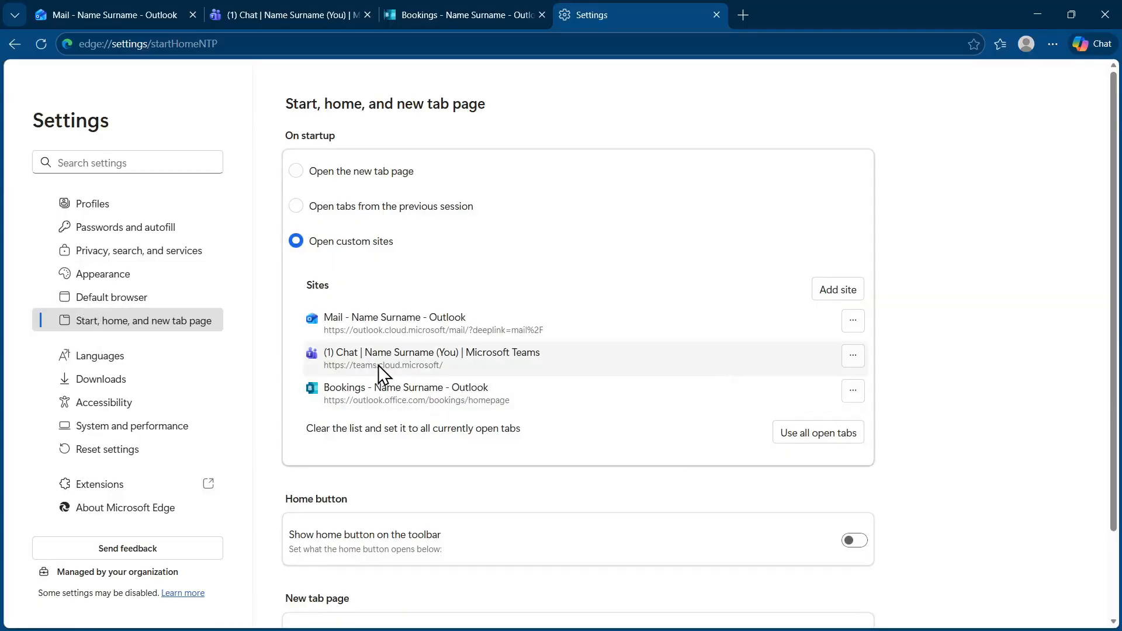
Apply the green colour theme in Edge's Appearance settings.
click(96, 281)
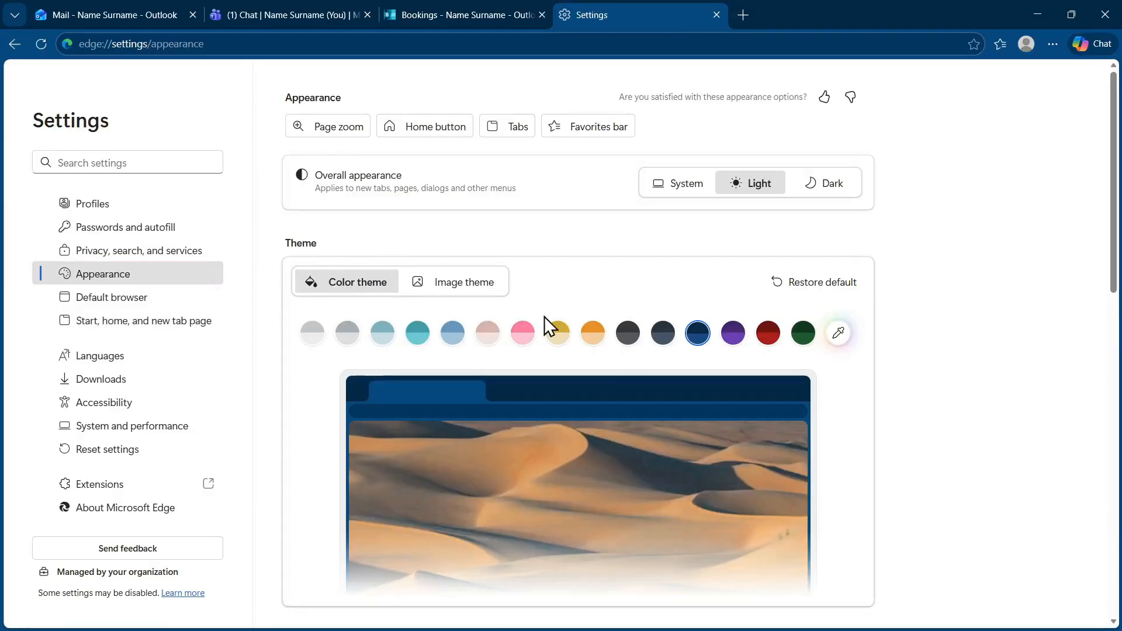
click(766, 335)
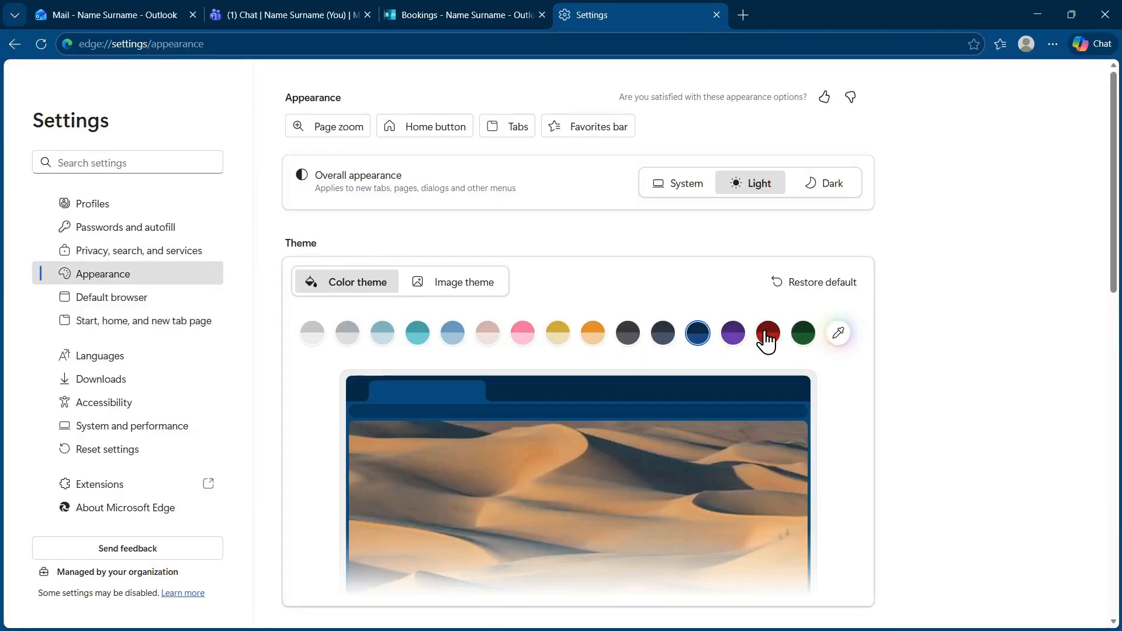
click(803, 333)
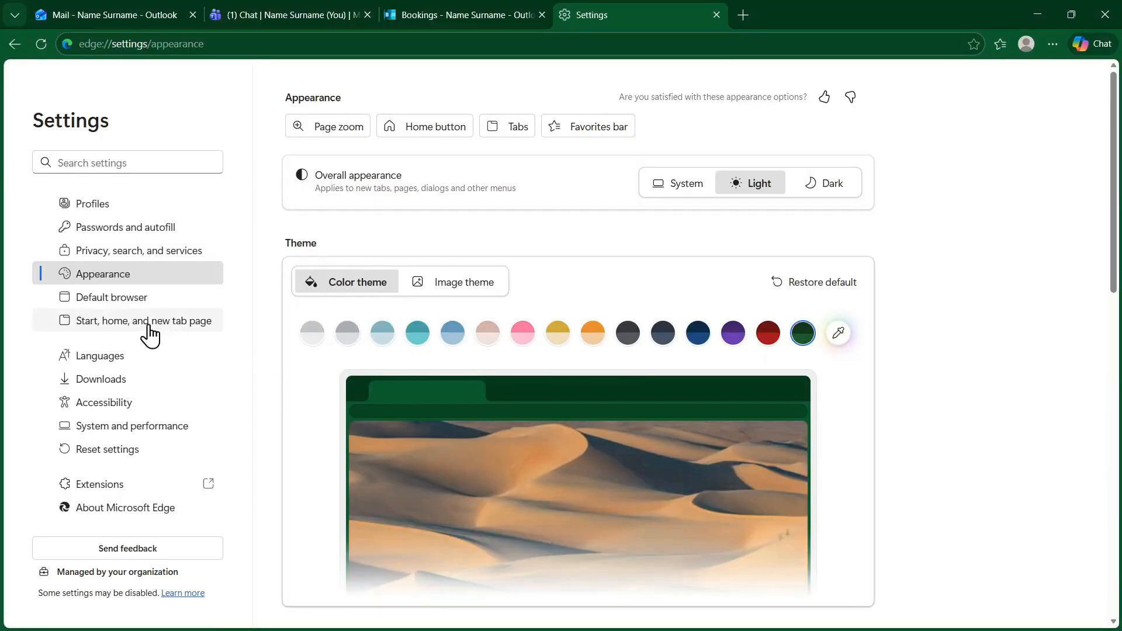
Rename the Work profile to 'GEE 2026 Leader Coach' with the ninja avatar.
click(89, 210)
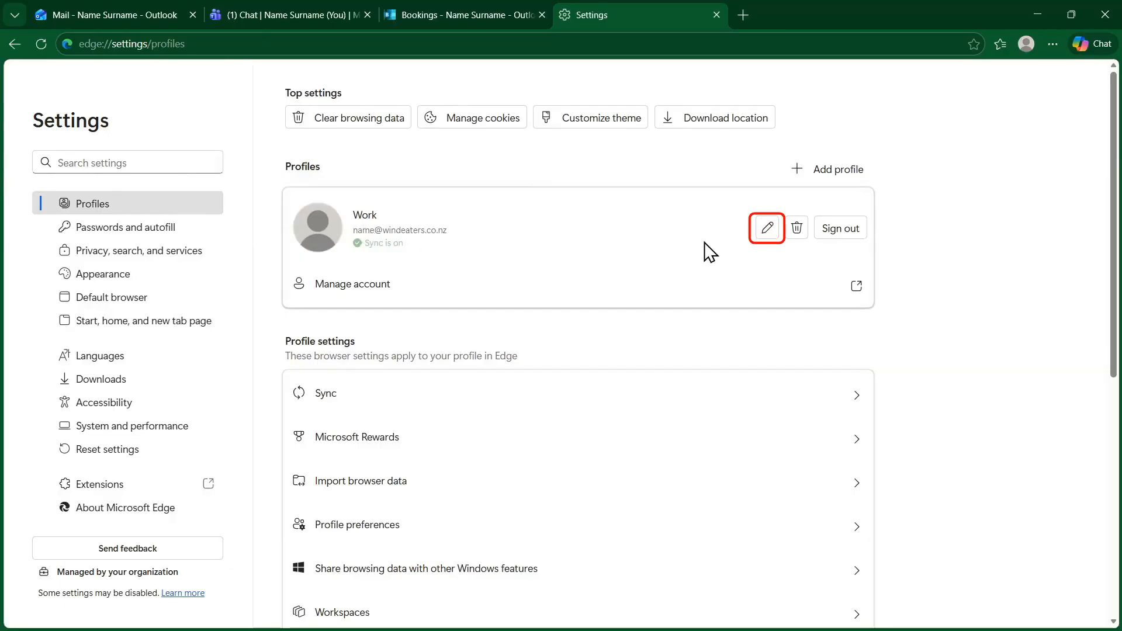
click(768, 227)
double_click(519, 193)
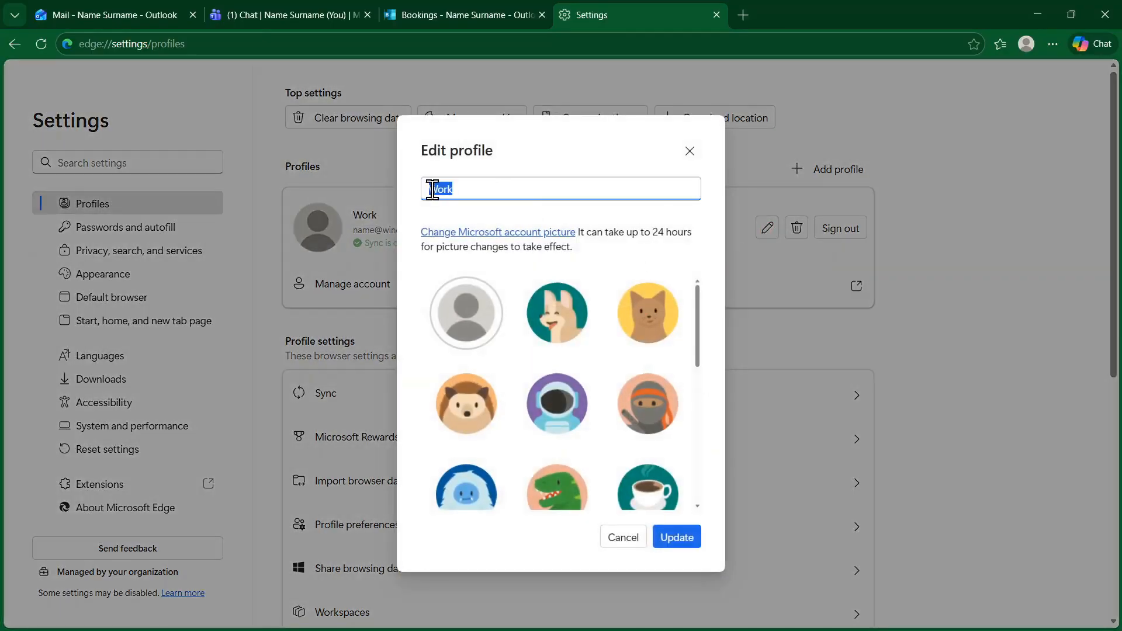
text(GEE 2026 Leader Coach)
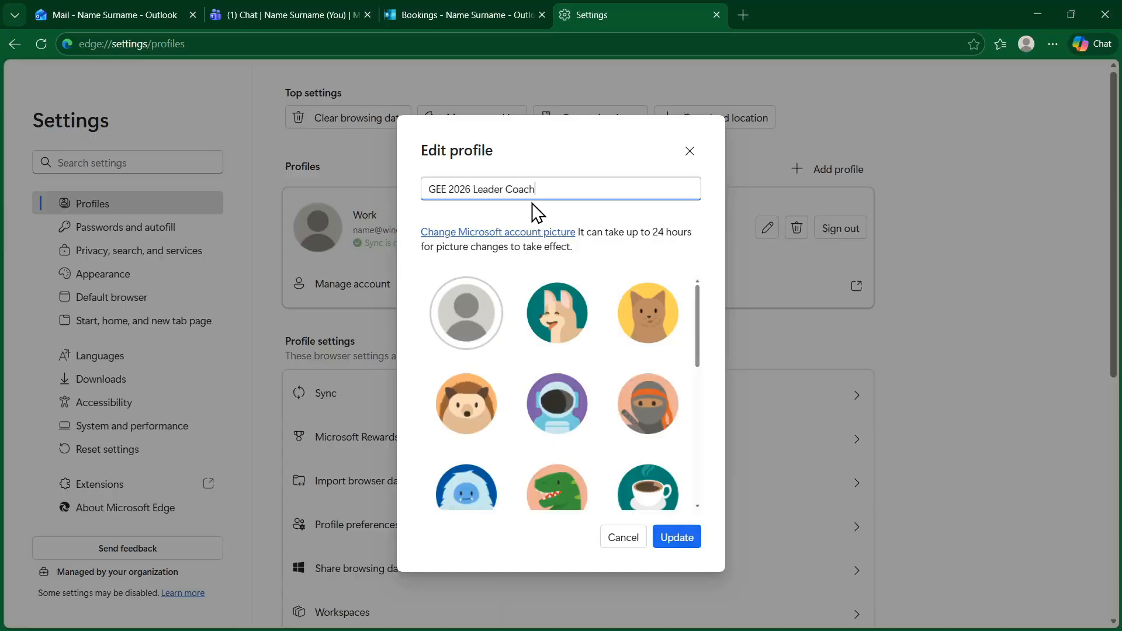
click(655, 403)
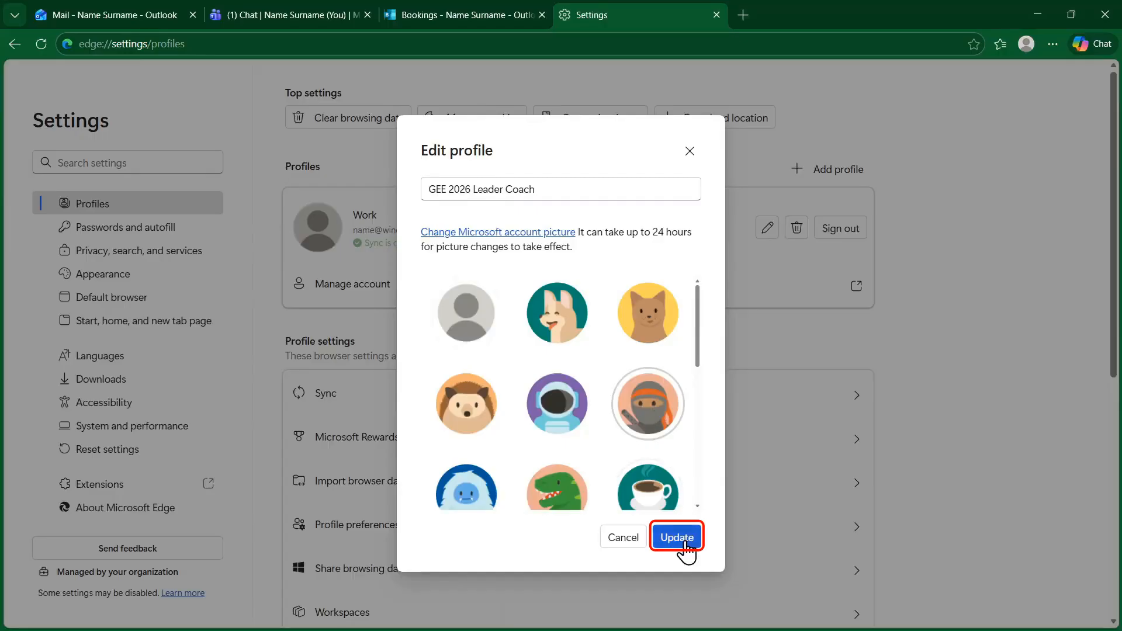
click(678, 537)
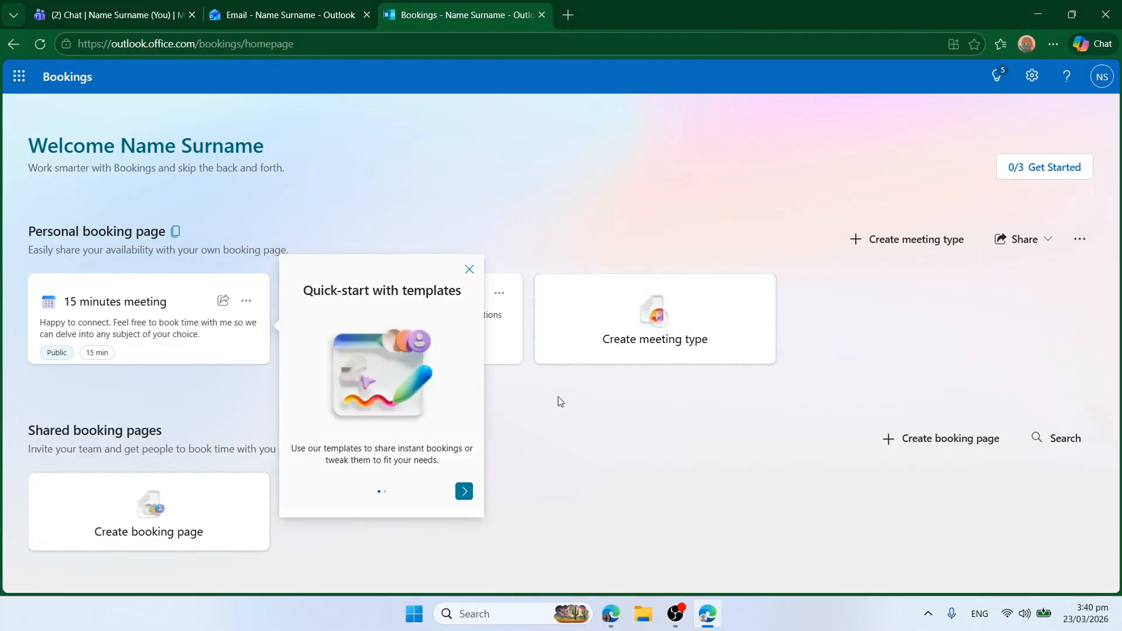
Dismiss the quick-start templates tip and pin the work profile's Edge icon to the taskbar.
click(470, 270)
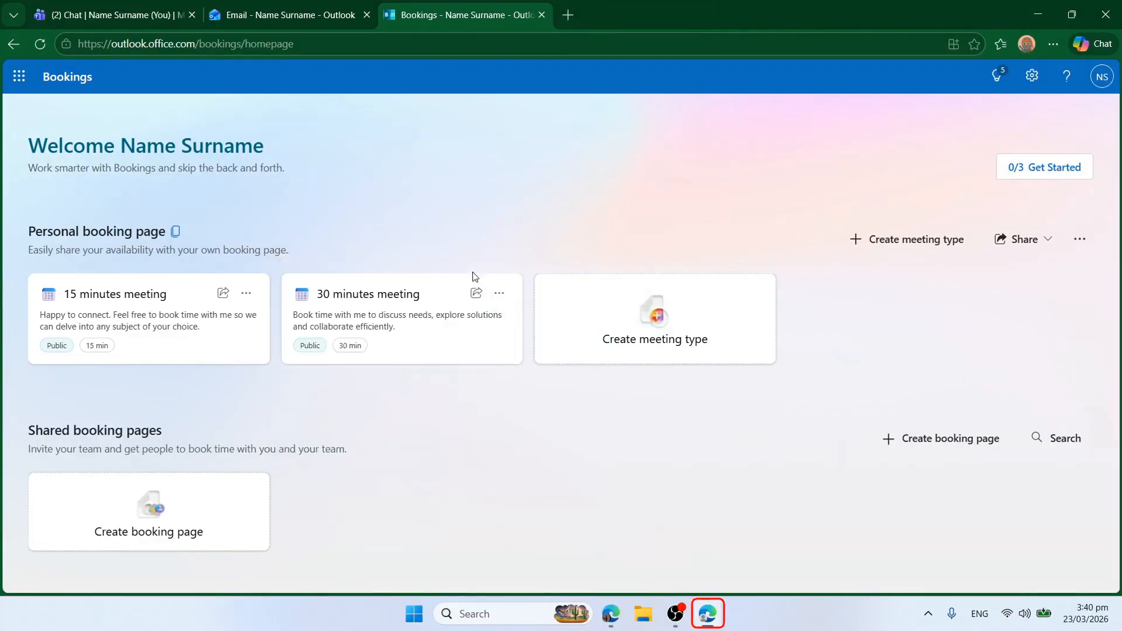
click(713, 614)
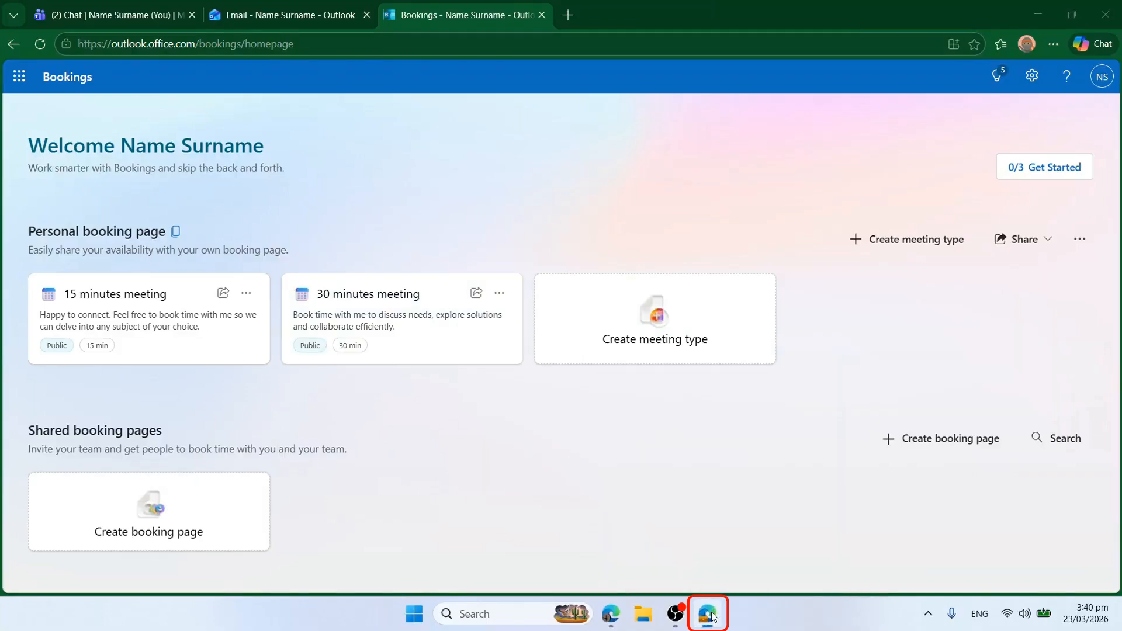
right_click(711, 613)
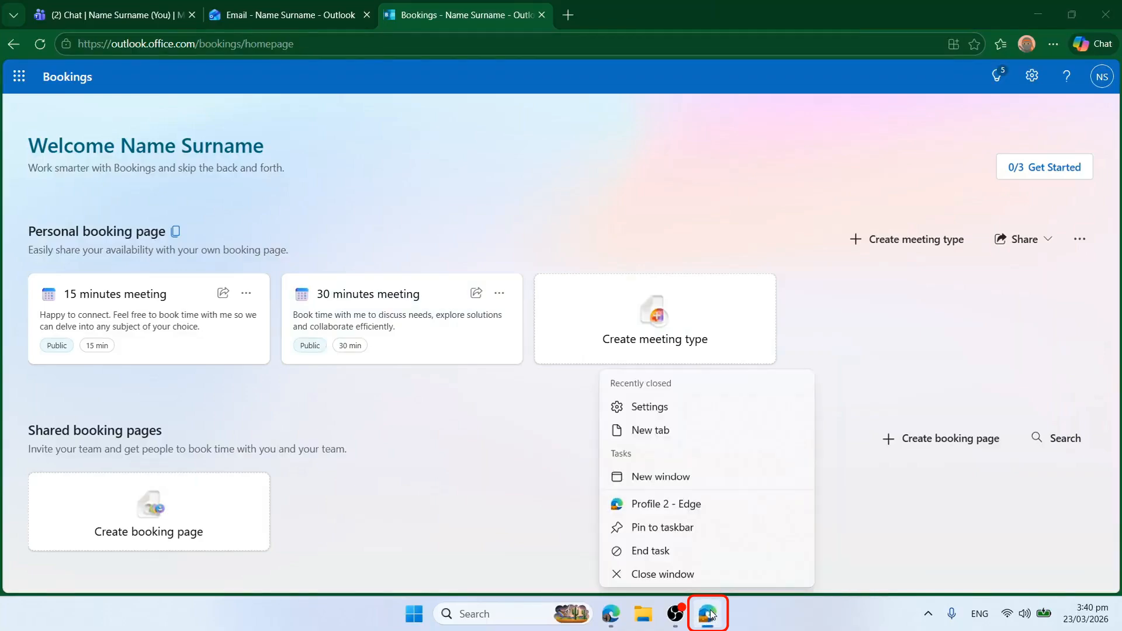
click(656, 533)
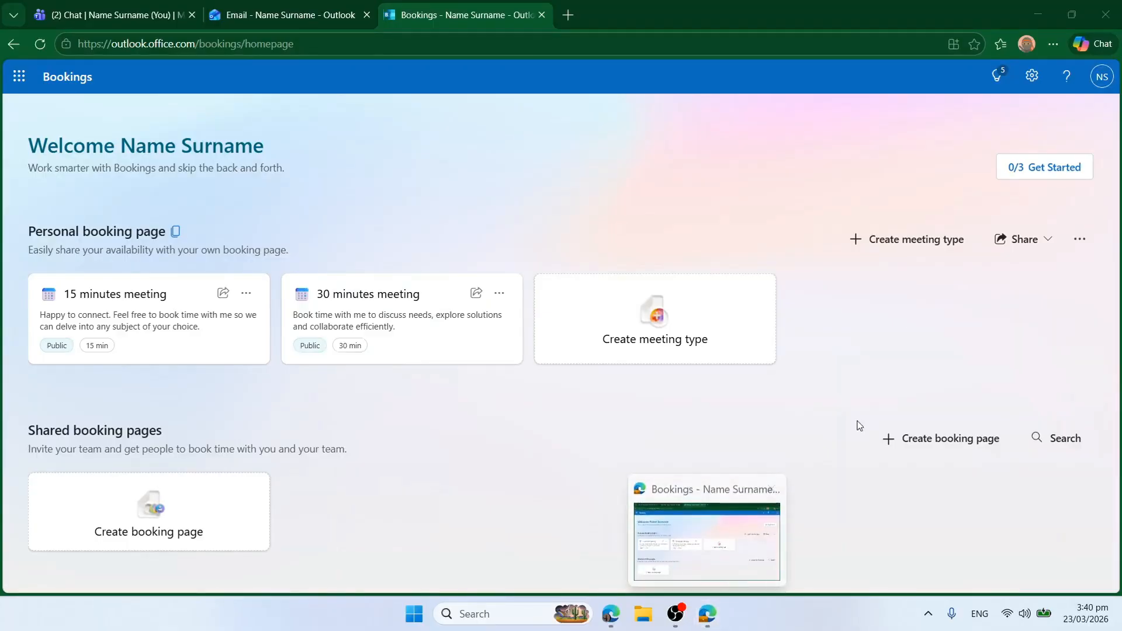
Close both Edge windows, relaunch from the pinned profile icon, and check the Teams tab.
click(1103, 26)
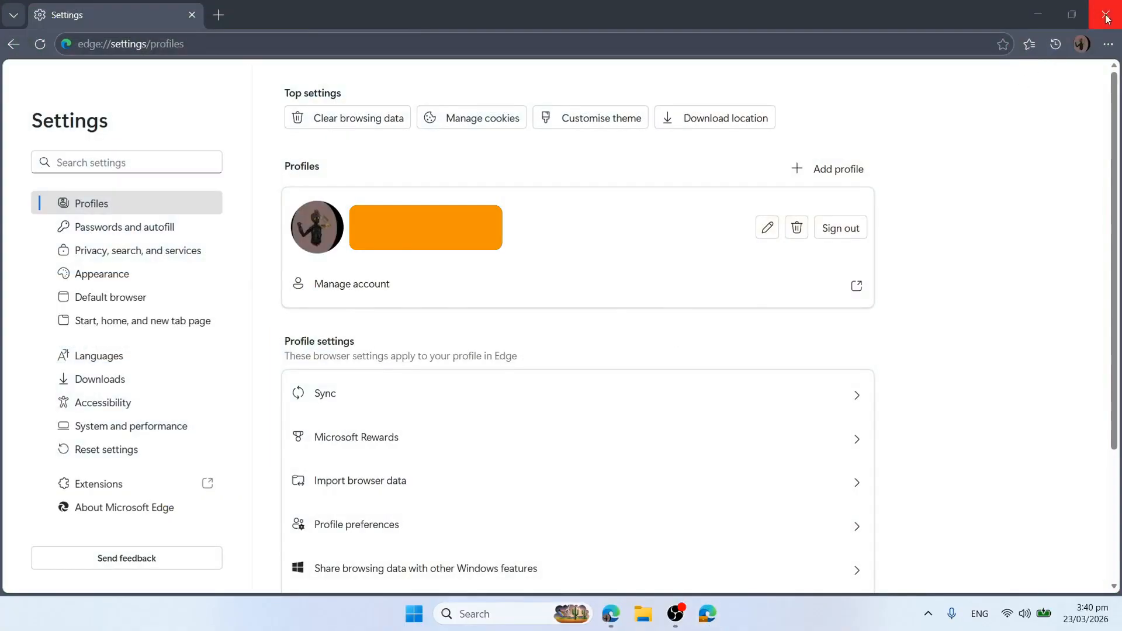
click(1106, 19)
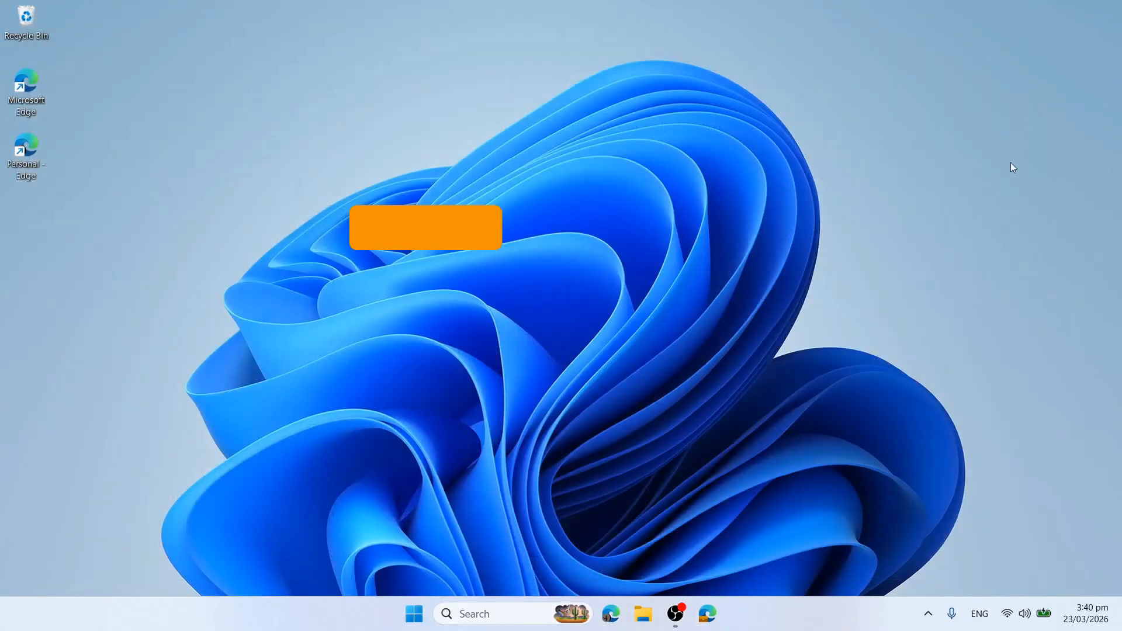
click(710, 617)
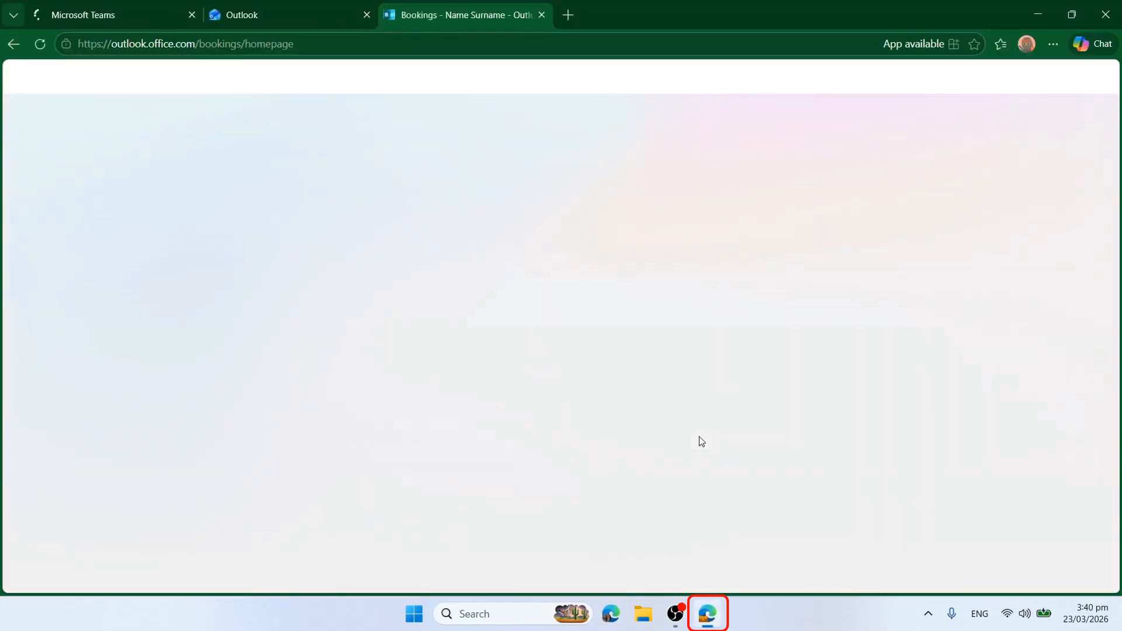
click(100, 18)
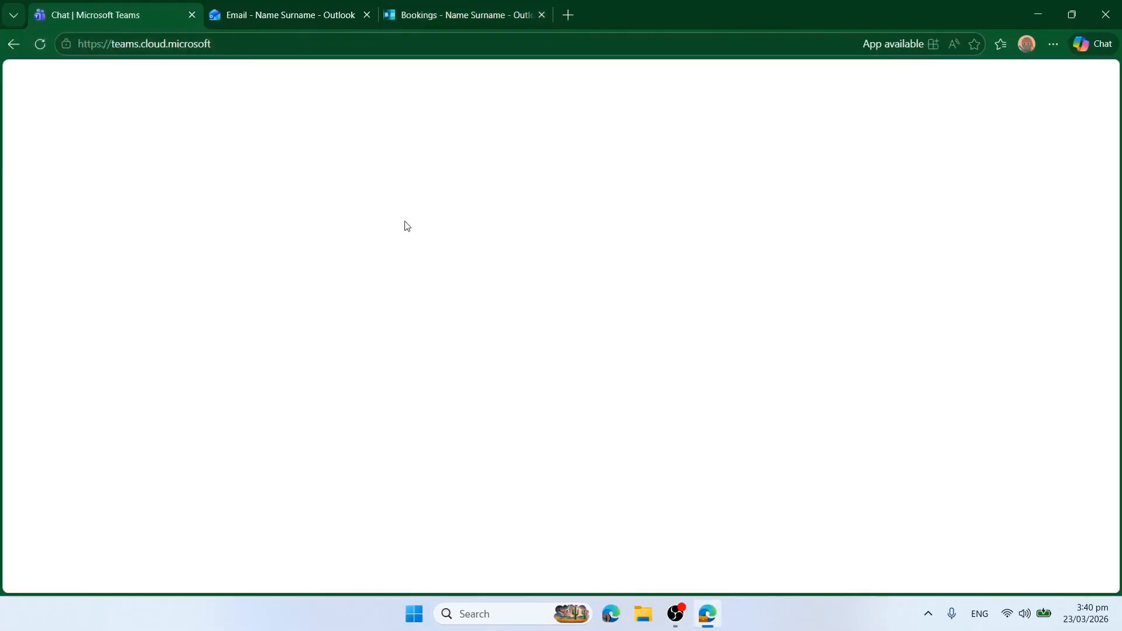